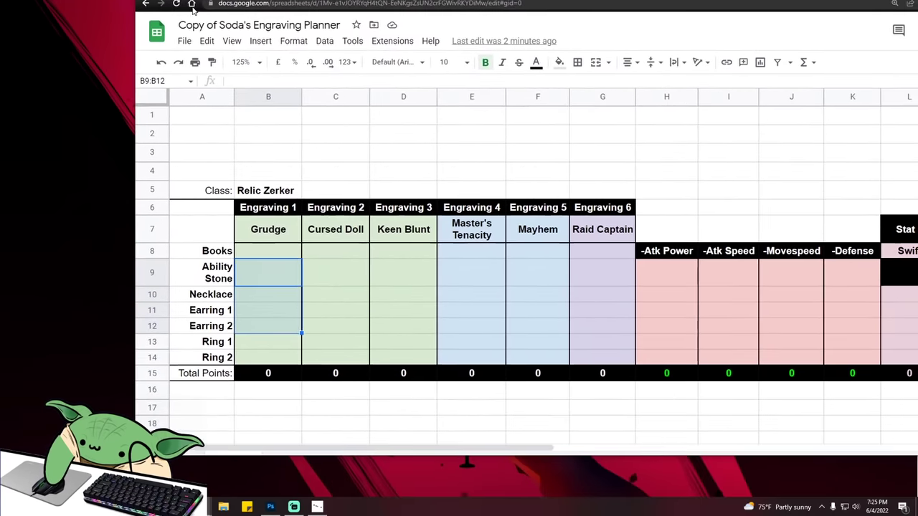
{"action": "left_click", "coordinate": [318, 154]}
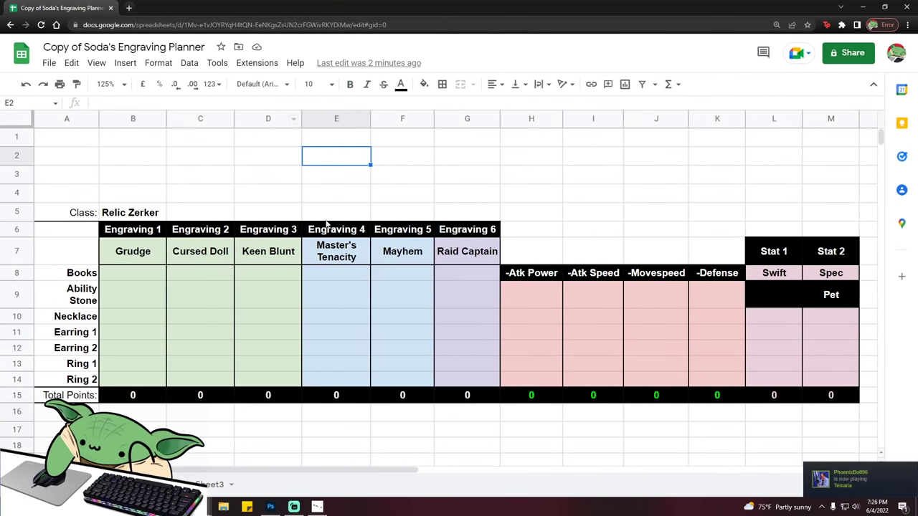
{"action": "left_click", "coordinate": [520, 181]}
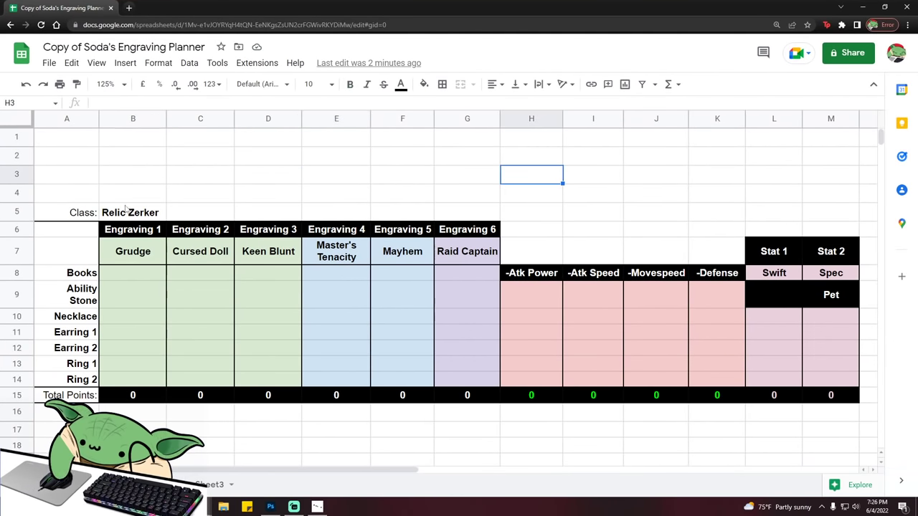
{"action": "left_click", "coordinate": [123, 214]}
{"action": "left_click_drag", "start_coordinate": [405, 258], "coordinate": [458, 387]}
{"action": "left_click", "coordinate": [271, 297]}
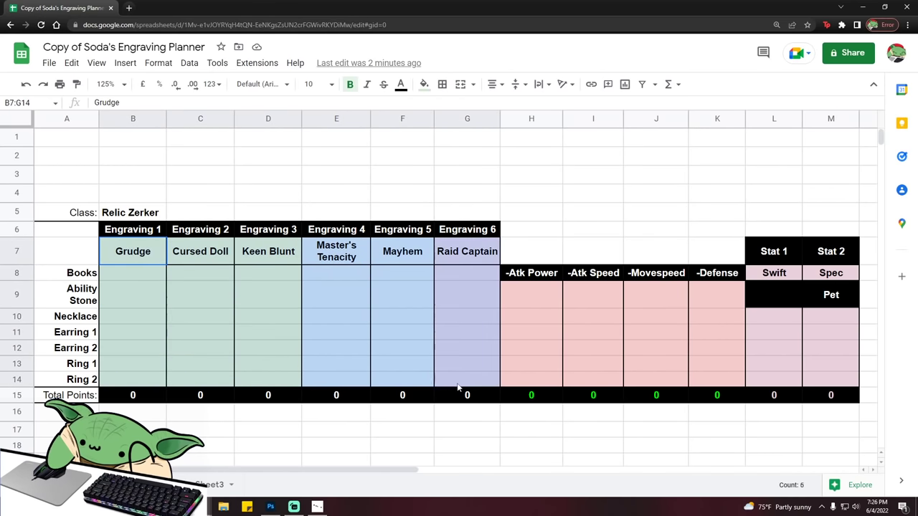
{"action": "left_click", "coordinate": [266, 441]}
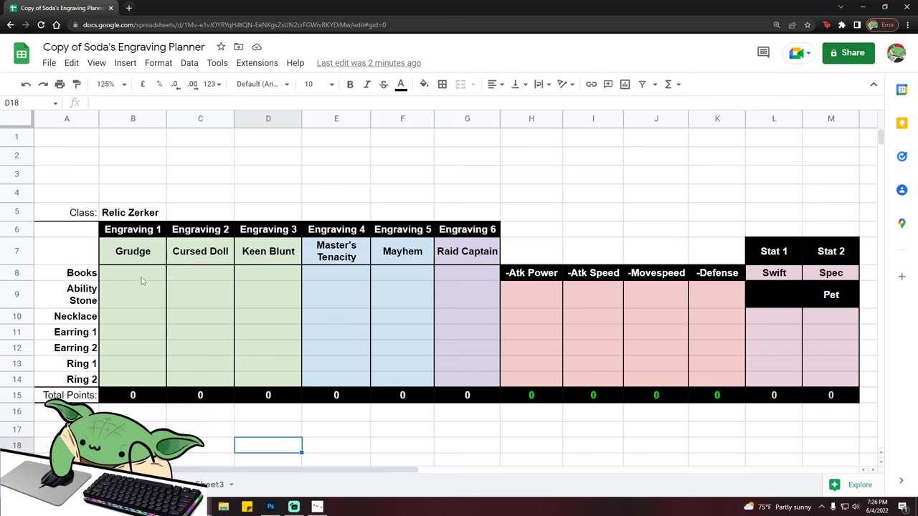
{"action": "left_click_drag", "start_coordinate": [141, 281], "coordinate": [143, 319]}
{"action": "left_click_drag", "start_coordinate": [201, 290], "coordinate": [215, 333]}
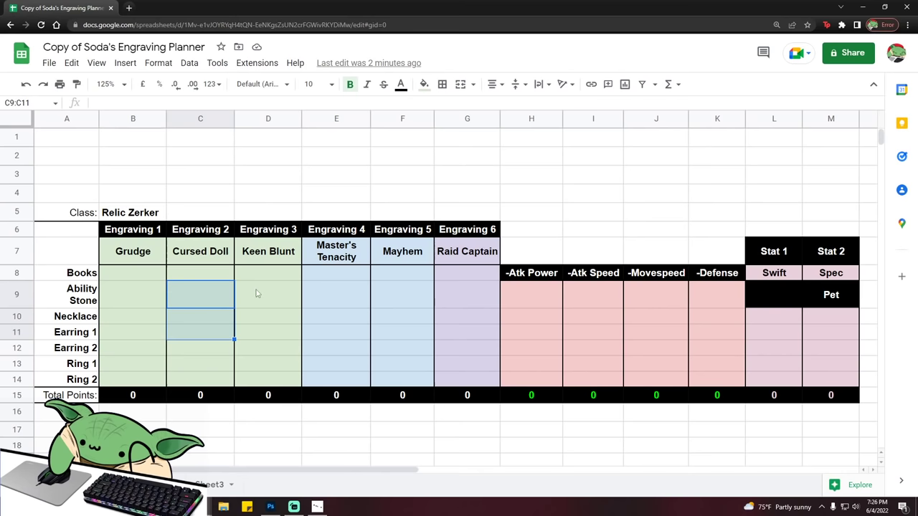
{"action": "left_click_drag", "start_coordinate": [142, 294], "coordinate": [143, 317]}
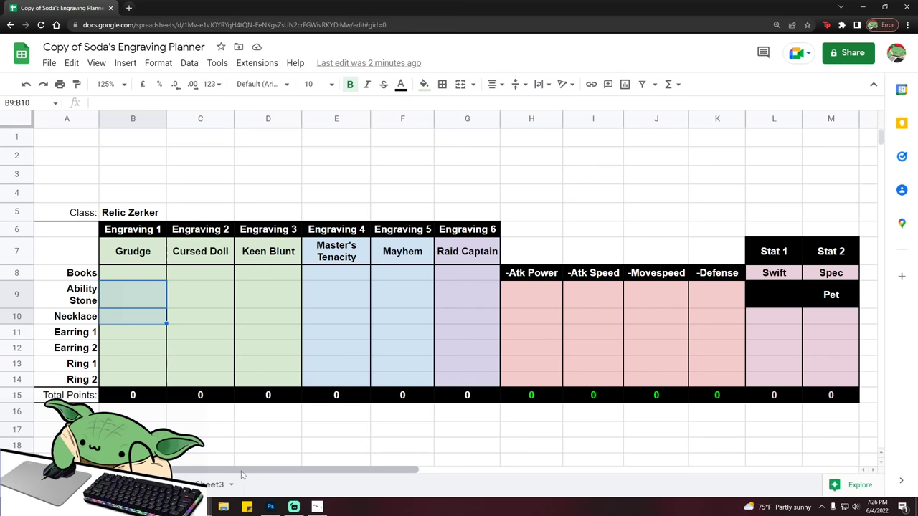
{"action": "left_click", "coordinate": [256, 436]}
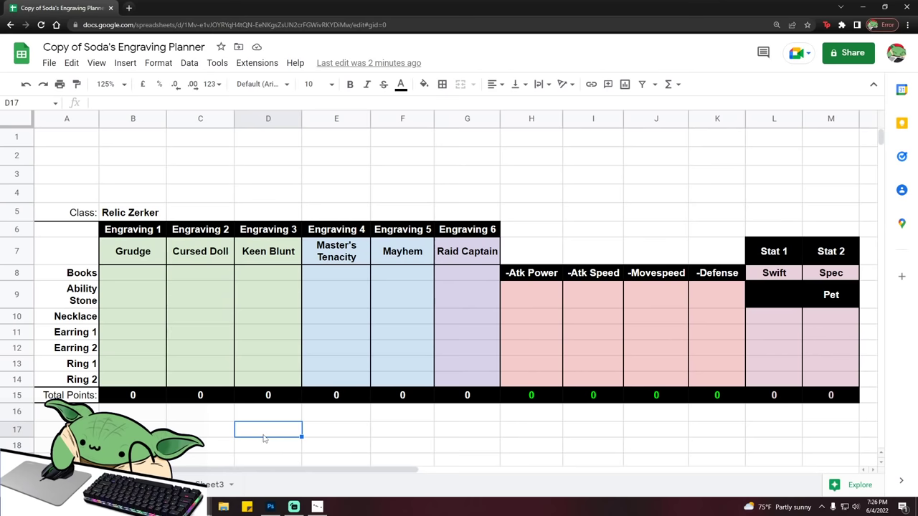
Step: Switch to Sheet3 and check the formulas behind the 40 and 35 totals
{"action": "left_click", "coordinate": [208, 485]}
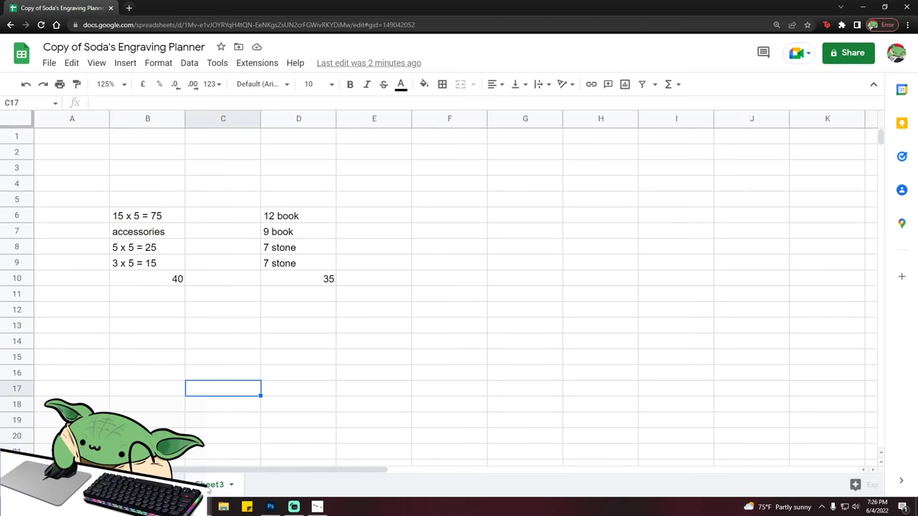
{"action": "left_click", "coordinate": [151, 285]}
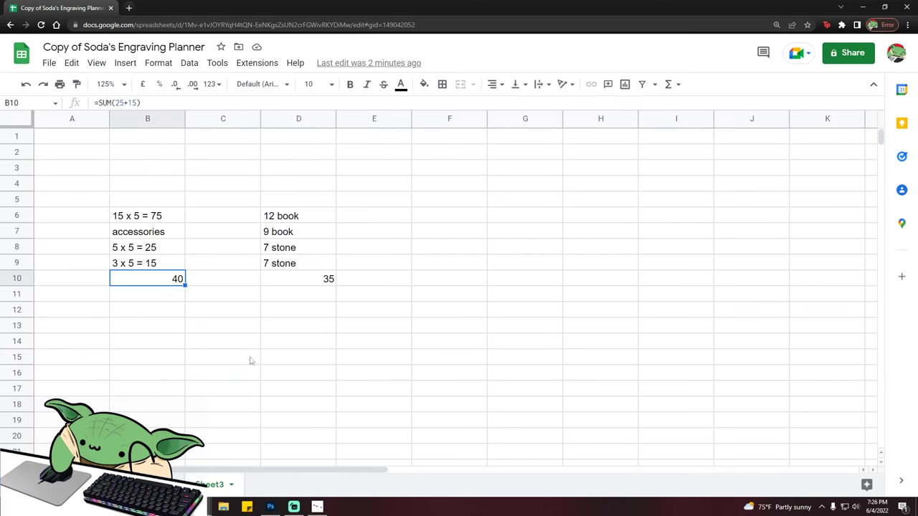
{"action": "left_click", "coordinate": [90, 388]}
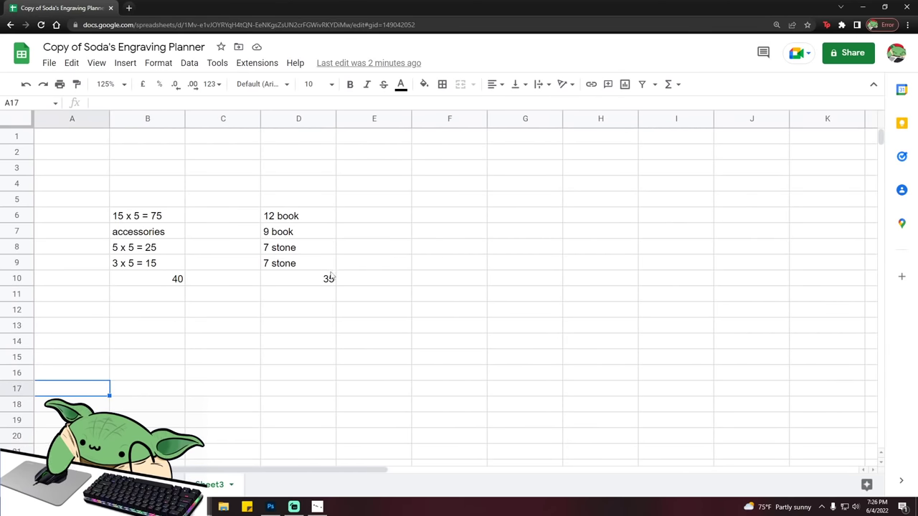
{"action": "left_click", "coordinate": [309, 281]}
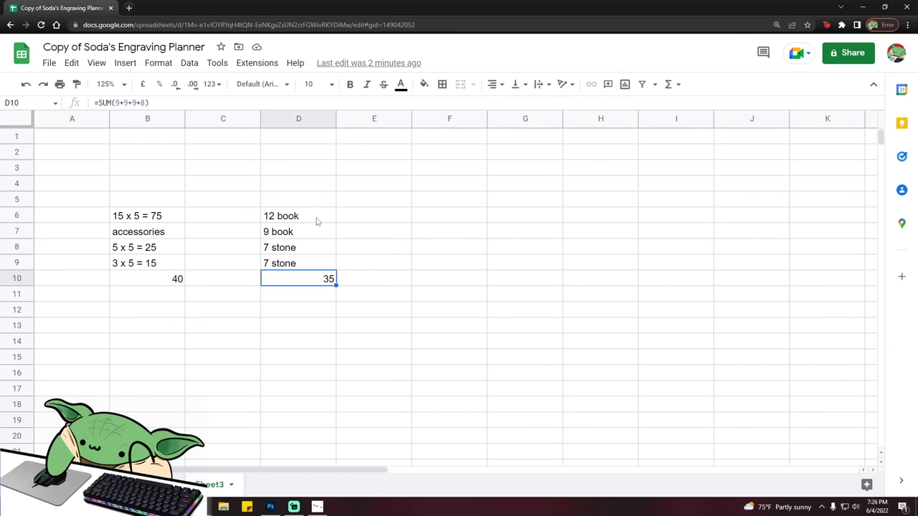
{"action": "left_click_drag", "start_coordinate": [317, 220], "coordinate": [301, 266]}
{"action": "left_click", "coordinate": [200, 377]}
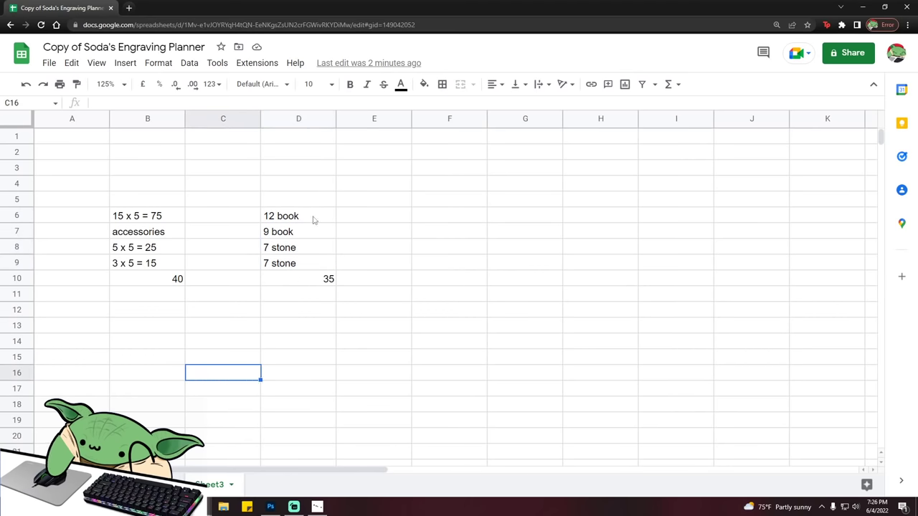
{"action": "left_click_drag", "start_coordinate": [311, 220], "coordinate": [316, 263]}
{"action": "left_click", "coordinate": [418, 249]}
Step: Step through the 12 book, 9 book and two 7 stone notes in column D
{"action": "left_click", "coordinate": [291, 217]}
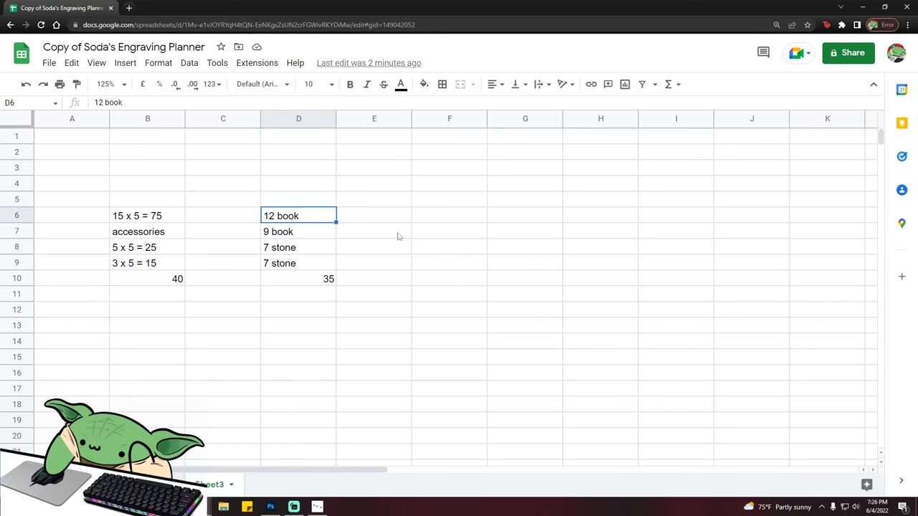
{"action": "left_click", "coordinate": [305, 235]}
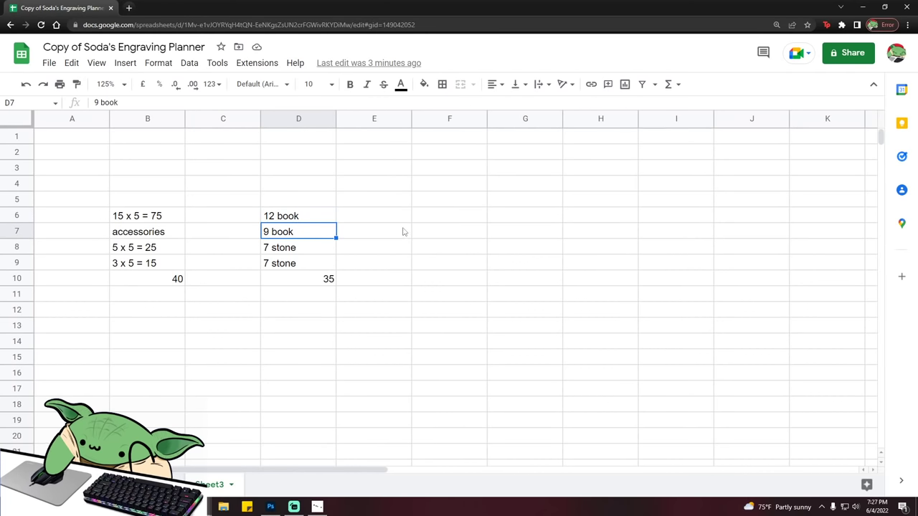
{"action": "left_click", "coordinate": [360, 264]}
{"action": "key", "text": "shift+Left"}
{"action": "key", "text": "shift+Up"}
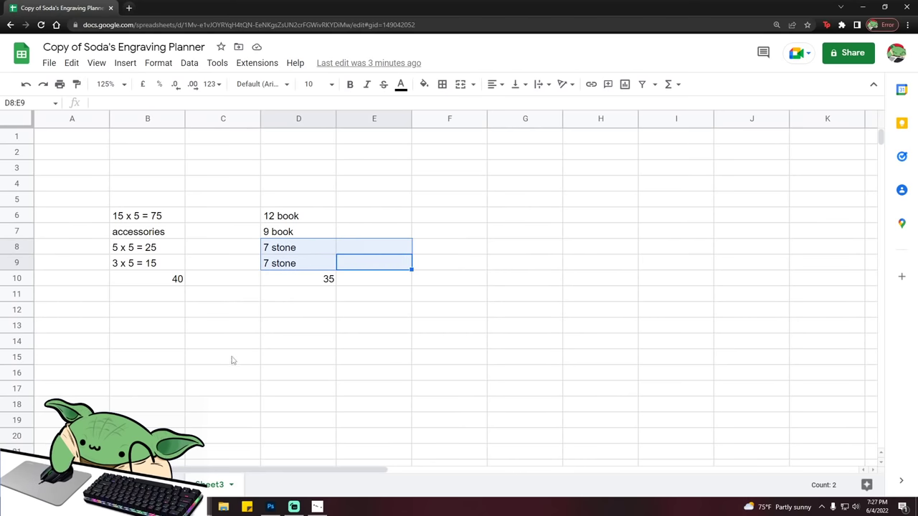
{"action": "left_click", "coordinate": [237, 356]}
{"action": "left_click_drag", "start_coordinate": [284, 250], "coordinate": [287, 265]}
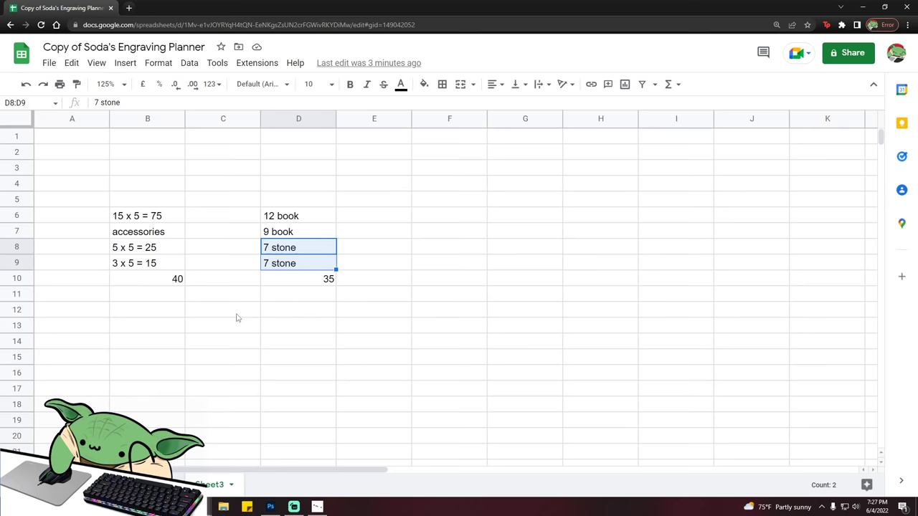
Step: Highlight the four book and stone notes against the 35 total
{"action": "left_click", "coordinate": [276, 227]}
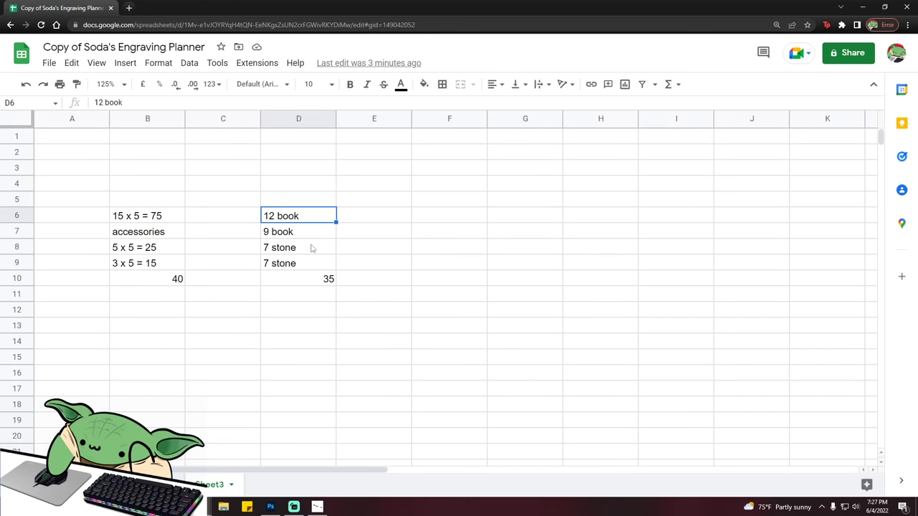
{"action": "left_click_drag", "start_coordinate": [325, 267], "coordinate": [301, 215]}
{"action": "left_click", "coordinate": [315, 282]}
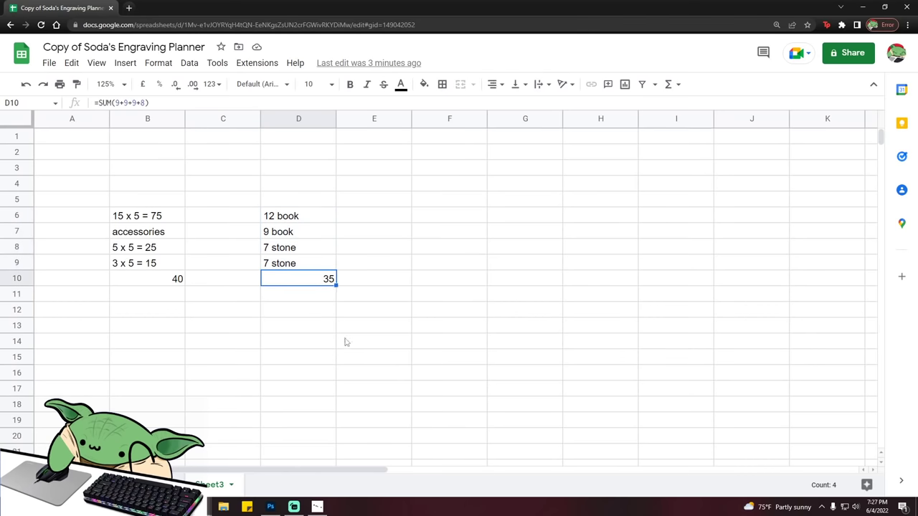
{"action": "left_click", "coordinate": [312, 348]}
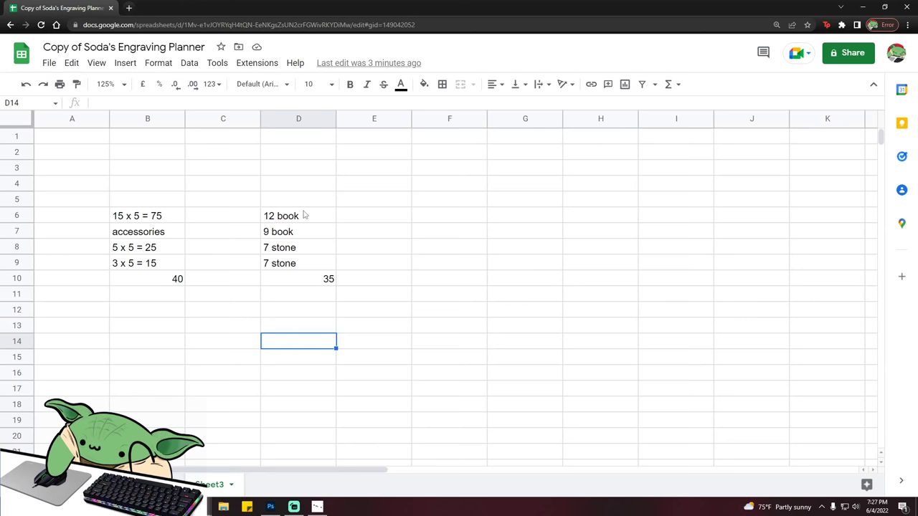
{"action": "left_click_drag", "start_coordinate": [303, 215], "coordinate": [301, 263]}
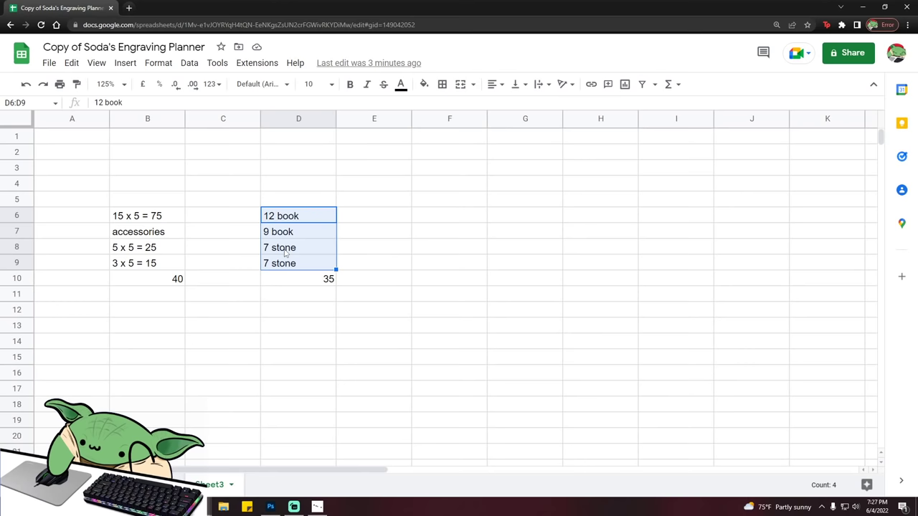
{"action": "left_click", "coordinate": [273, 230]}
{"action": "key", "text": "Up"}
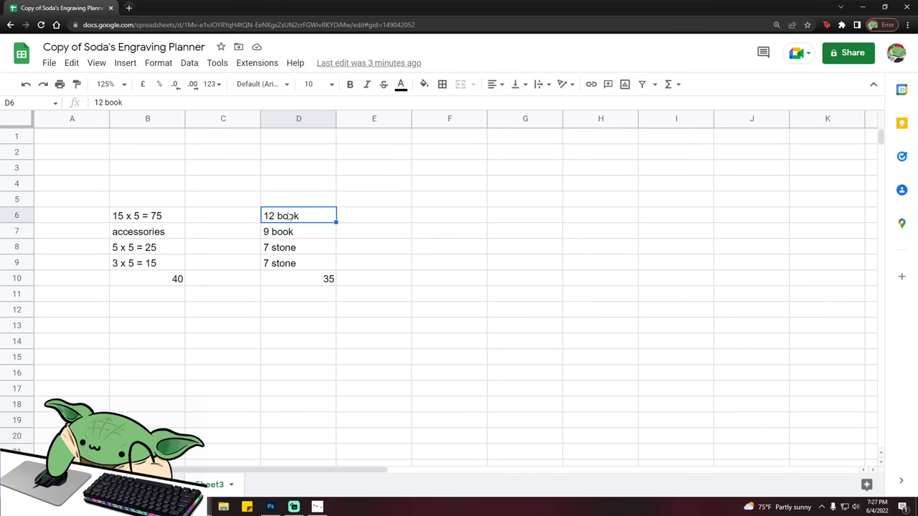
Step: Return to the engraving planner sheet and look over the Grudge to Raid Captain engravings
{"action": "left_click", "coordinate": [86, 485]}
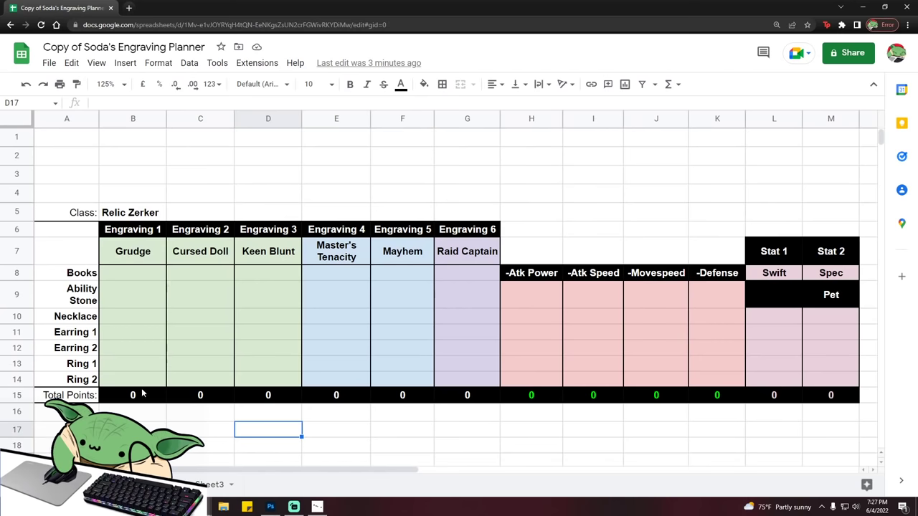
{"action": "left_click_drag", "start_coordinate": [130, 259], "coordinate": [352, 332]}
{"action": "left_click", "coordinate": [352, 331]}
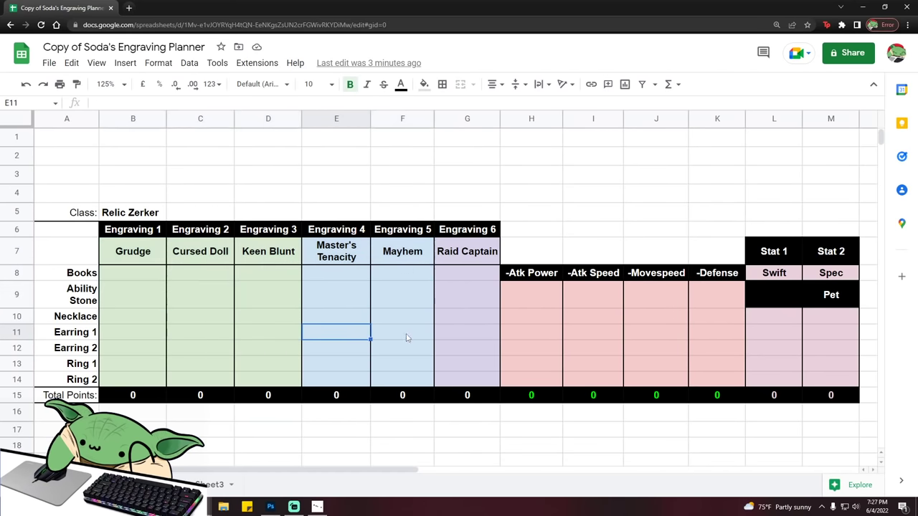
{"action": "left_click", "coordinate": [204, 259]}
{"action": "left_click", "coordinate": [273, 260]}
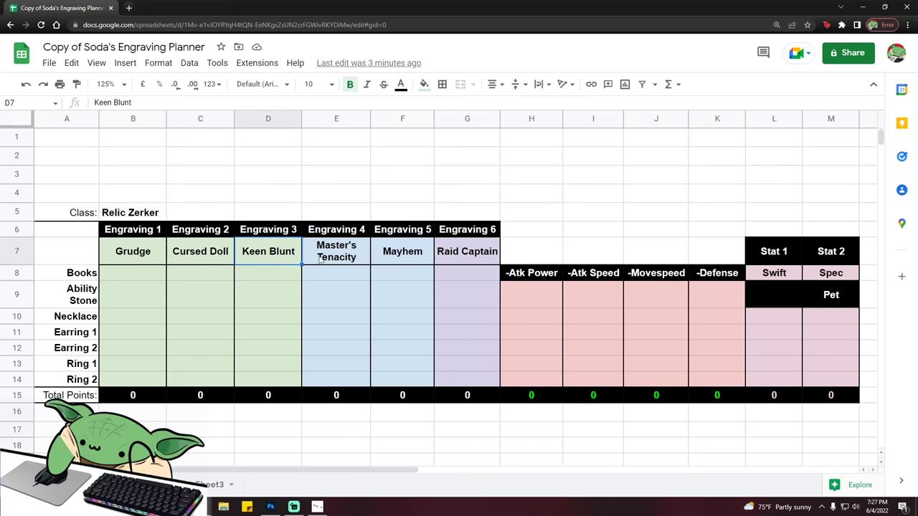
{"action": "left_click", "coordinate": [322, 260]}
{"action": "left_click", "coordinate": [395, 262]}
{"action": "left_click", "coordinate": [446, 254]}
Step: Look over the book and accessory cells and select Grudge's Books cell
{"action": "left_click", "coordinate": [162, 320]}
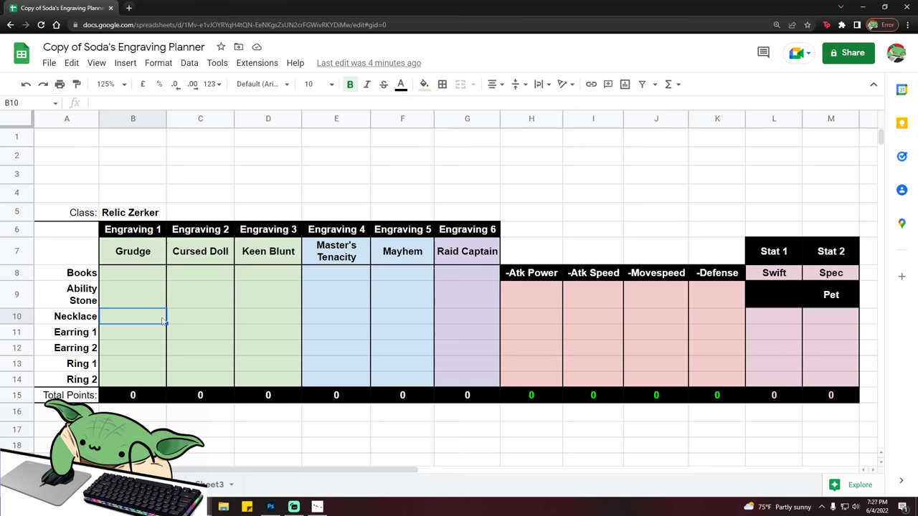
{"action": "left_click", "coordinate": [179, 295]}
{"action": "left_click", "coordinate": [133, 271]}
{"action": "left_click", "coordinate": [210, 278]}
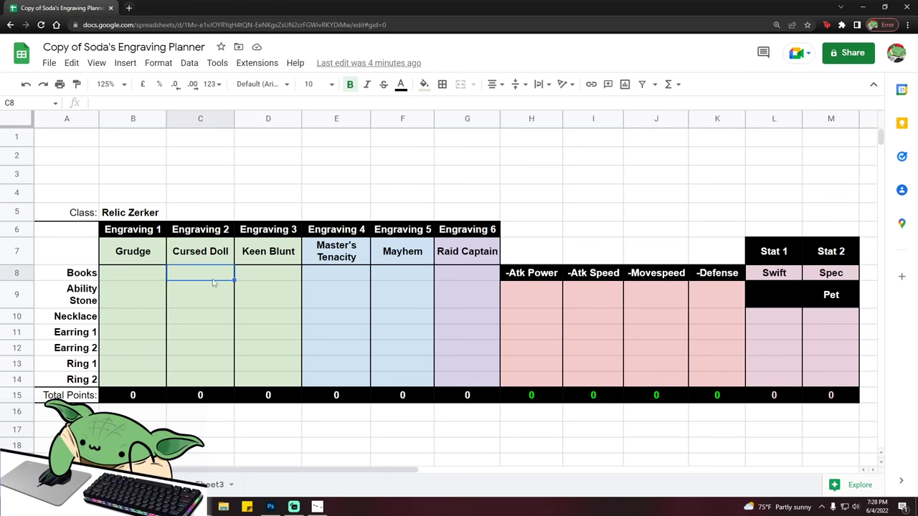
{"action": "left_click", "coordinate": [142, 281]}
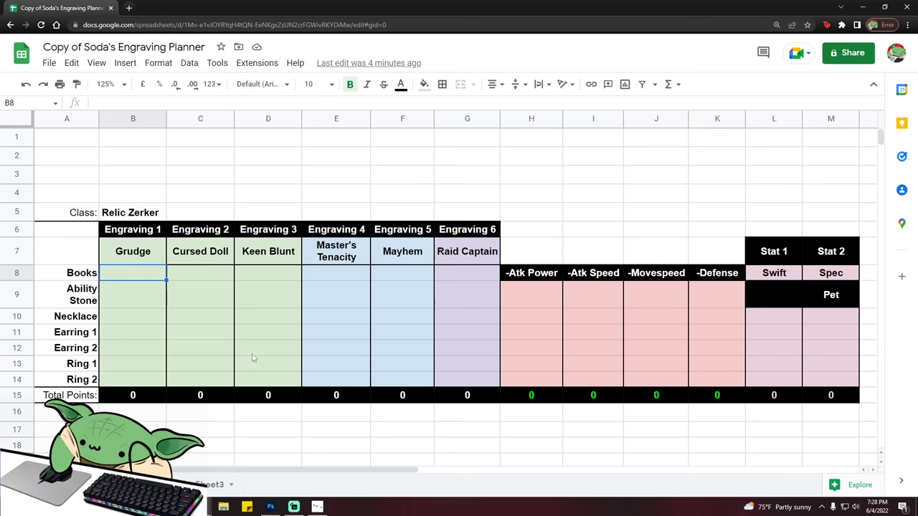
{"action": "left_click_drag", "start_coordinate": [120, 281], "coordinate": [294, 352]}
{"action": "left_click", "coordinate": [111, 280]}
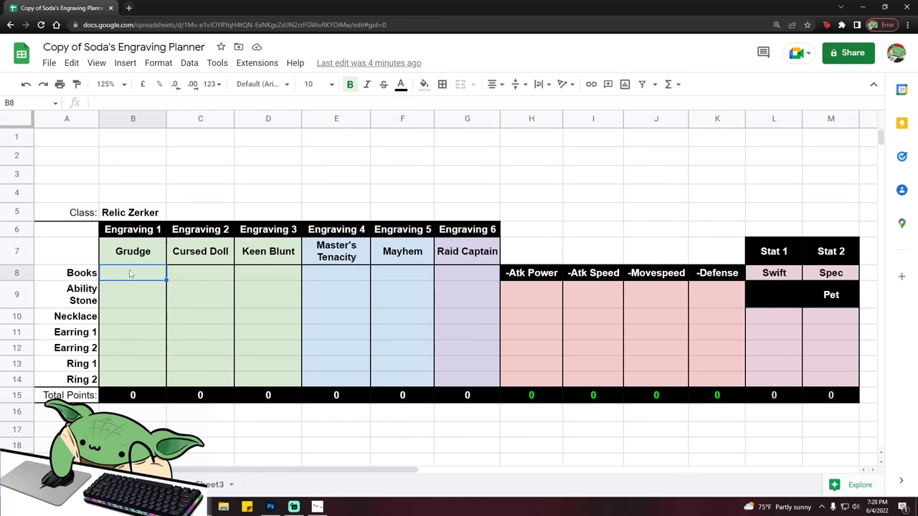
Step: Enter 12 book points for Grudge and 9 for Cursed Doll, then check both values
{"action": "type", "text": "12"}
{"action": "left_click", "coordinate": [199, 416]}
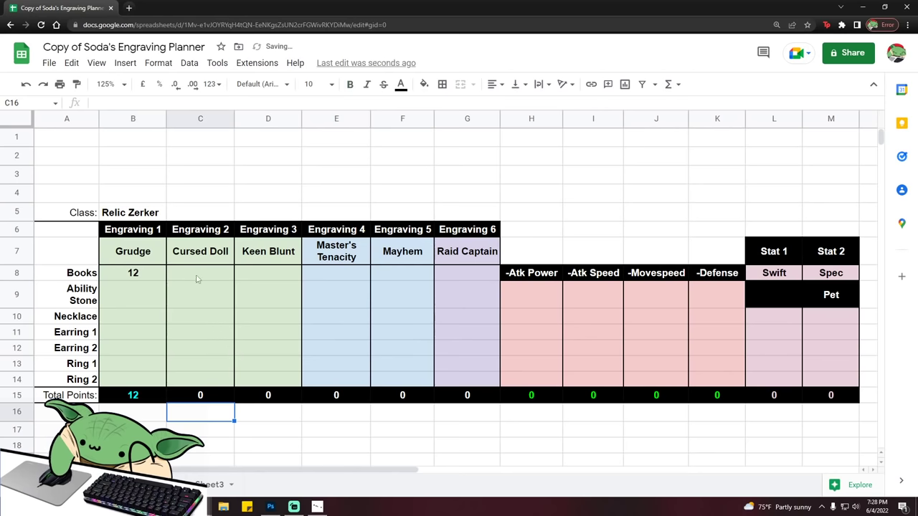
{"action": "left_click", "coordinate": [264, 294]}
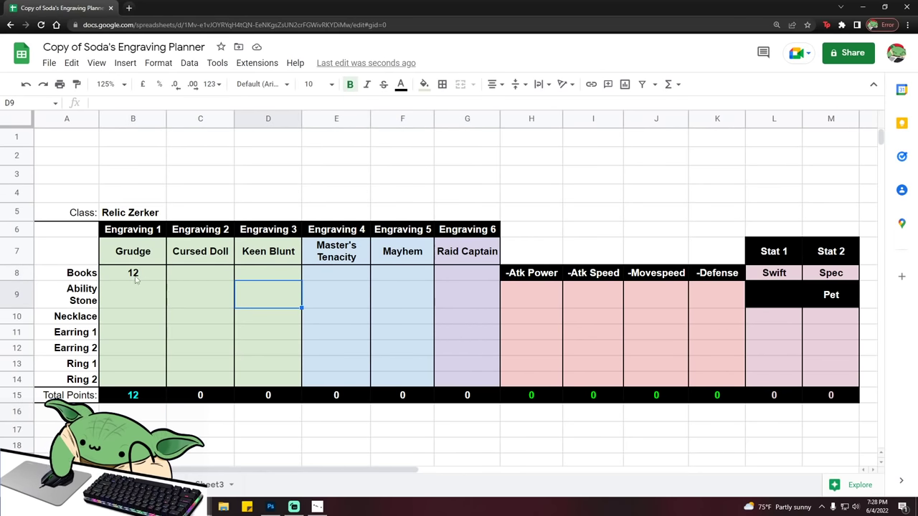
{"action": "left_click", "coordinate": [193, 273]}
{"action": "type", "text": "9"}
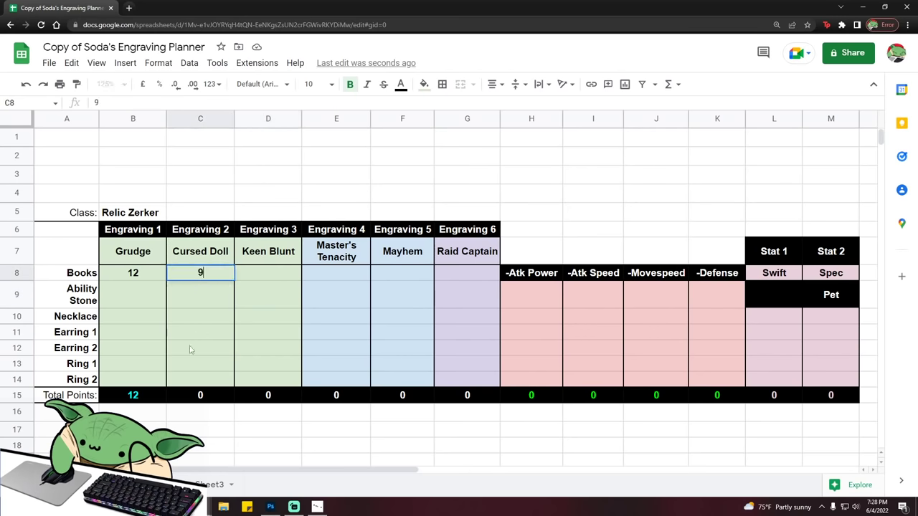
{"action": "left_click", "coordinate": [249, 298]}
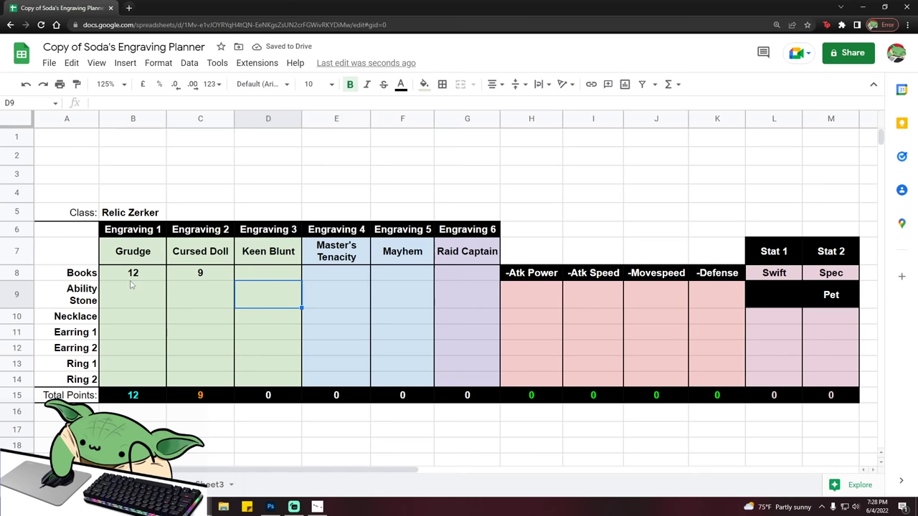
{"action": "left_click_drag", "start_coordinate": [132, 274], "coordinate": [199, 283]}
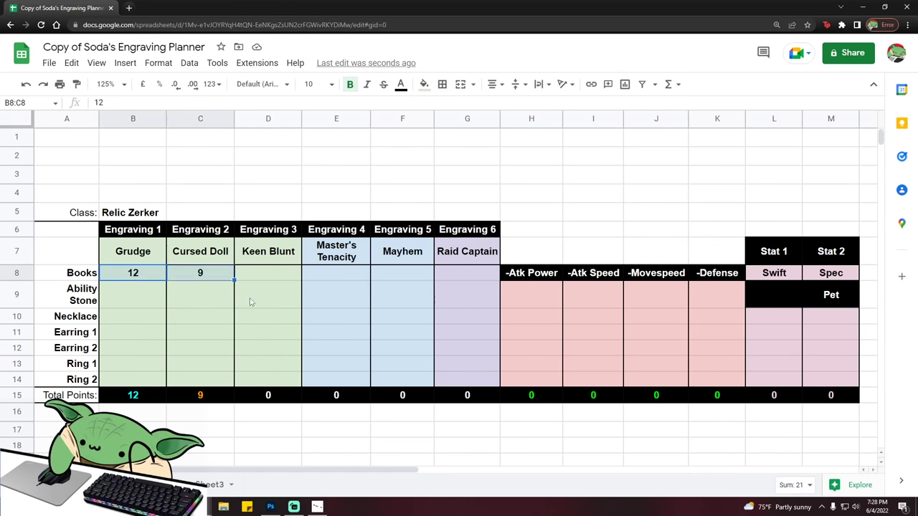
{"action": "left_click", "coordinate": [137, 277]}
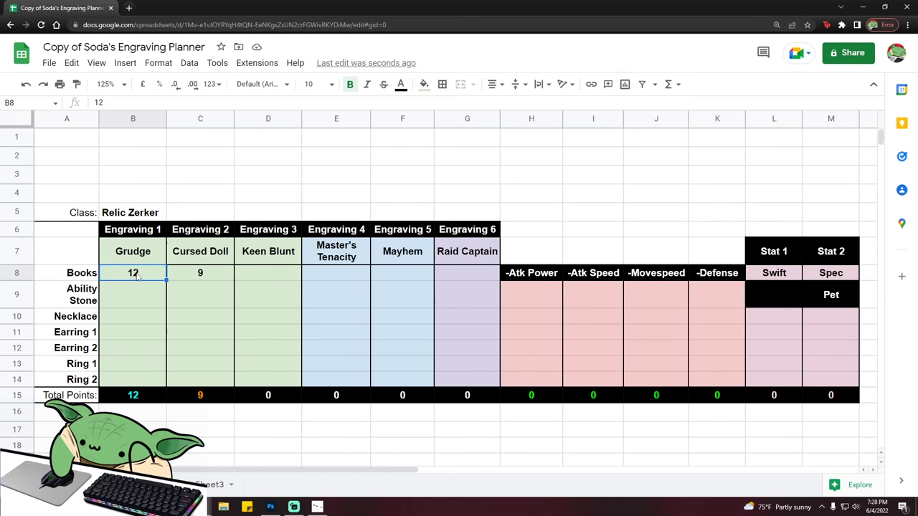
{"action": "left_click", "coordinate": [211, 278]}
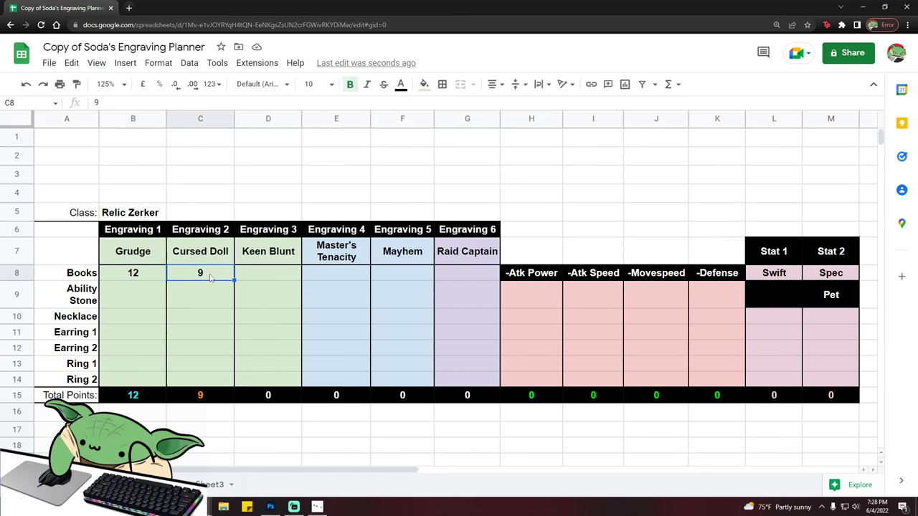
Step: Give Keen Blunt and Master's Tenacity 7 Ability Stone points each
{"action": "left_click", "coordinate": [265, 295]}
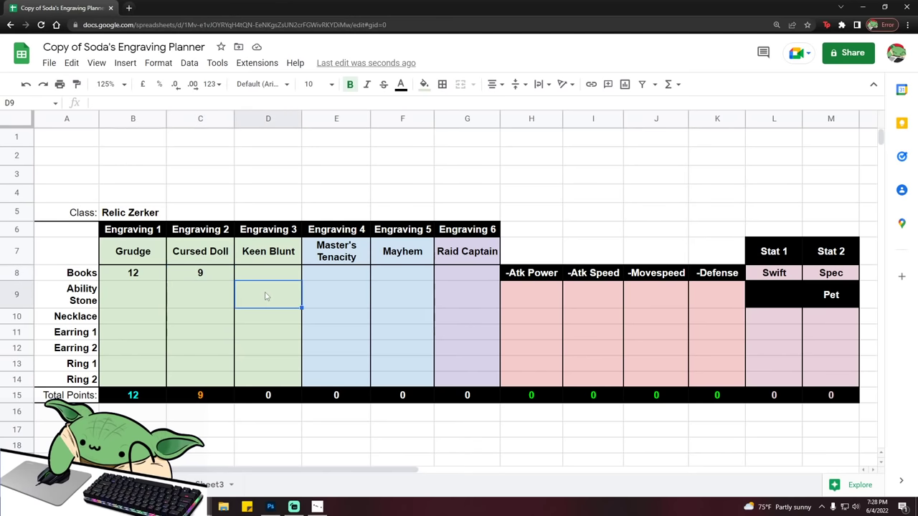
{"action": "type", "text": "7"}
{"action": "left_click", "coordinate": [307, 295]}
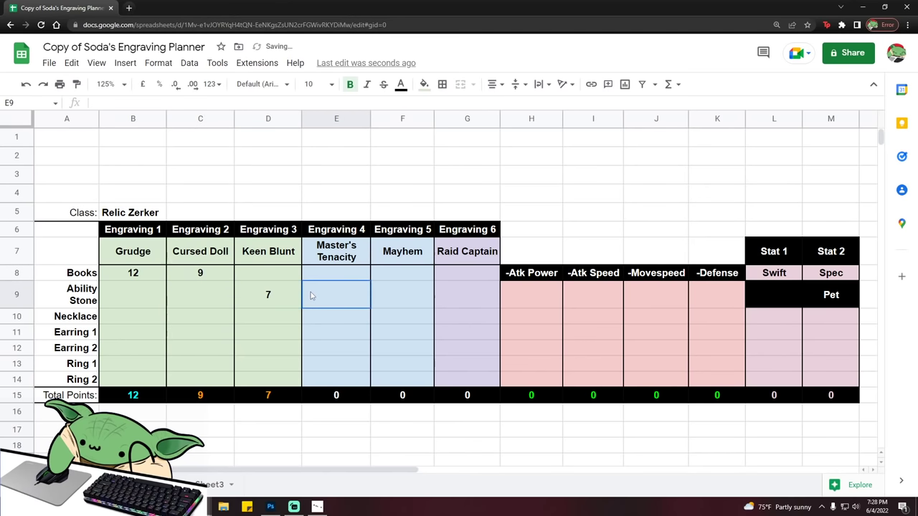
{"action": "type", "text": "7"}
{"action": "left_click", "coordinate": [271, 435]}
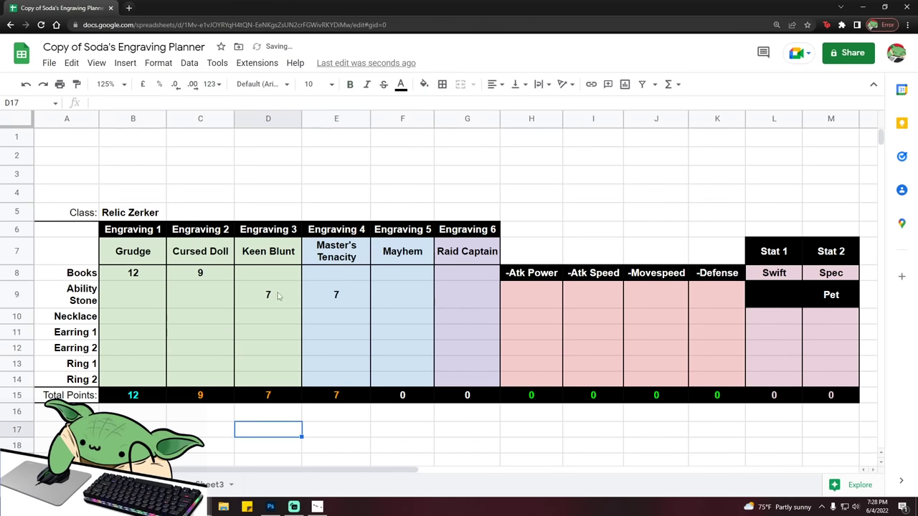
Step: Move Cursed Doll's 9 book points over to Mayhem's Books slot
{"action": "left_click_drag", "start_coordinate": [426, 244], "coordinate": [402, 380]}
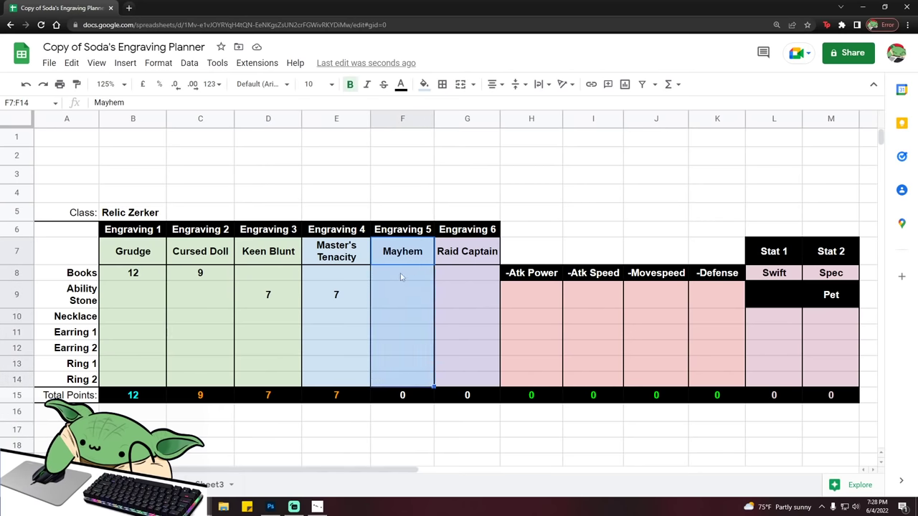
{"action": "left_click", "coordinate": [387, 319]}
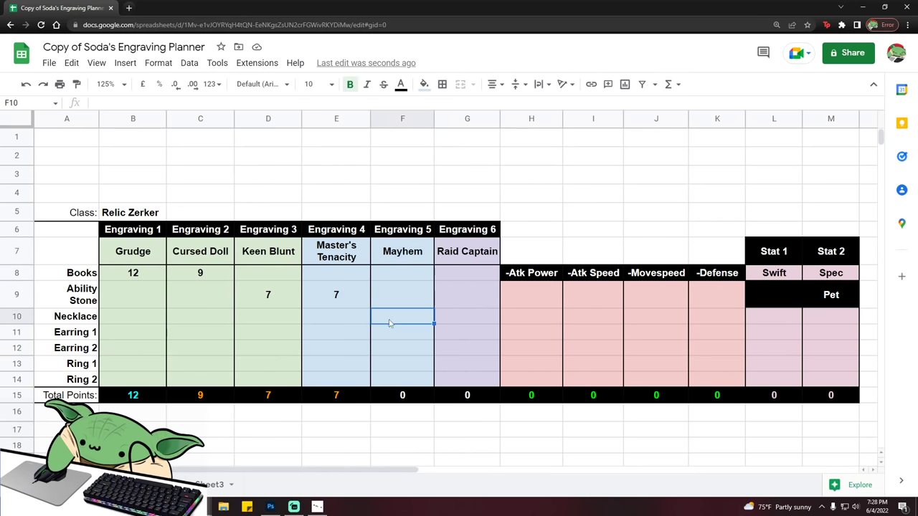
{"action": "left_click", "coordinate": [202, 277]}
{"action": "key", "text": "Delete"}
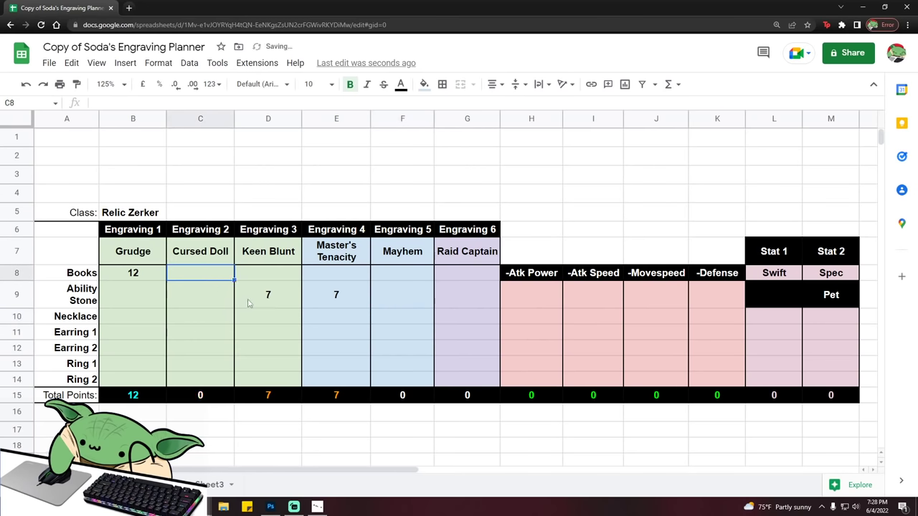
{"action": "left_click", "coordinate": [353, 278]}
{"action": "left_click", "coordinate": [389, 277]}
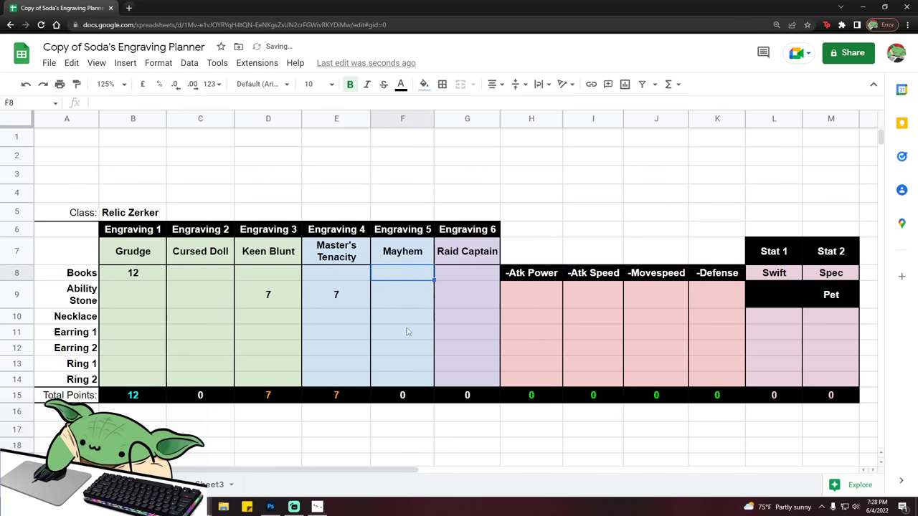
{"action": "type", "text": "9"}
{"action": "left_click", "coordinate": [330, 413]}
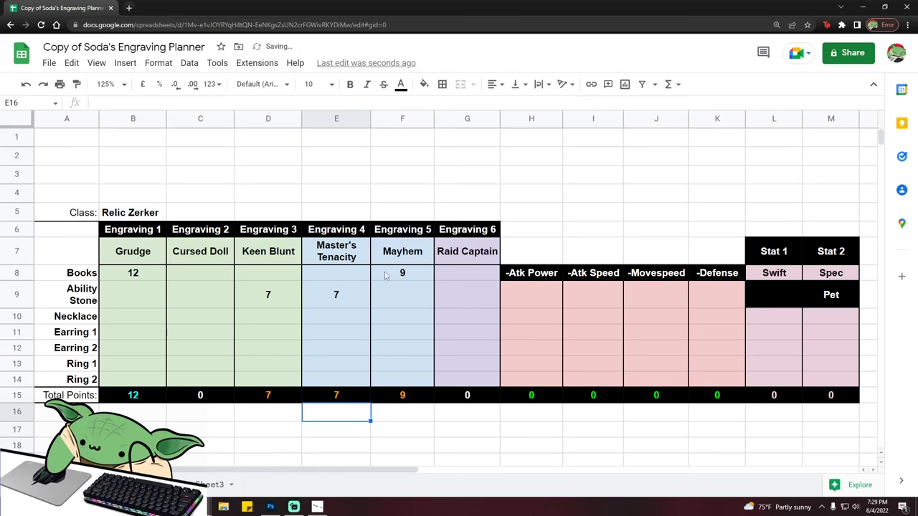
Step: Move the 9 book points back from Mayhem to Cursed Doll's Books slot
{"action": "left_click_drag", "start_coordinate": [385, 276], "coordinate": [394, 361]}
{"action": "left_click_drag", "start_coordinate": [208, 274], "coordinate": [212, 374]}
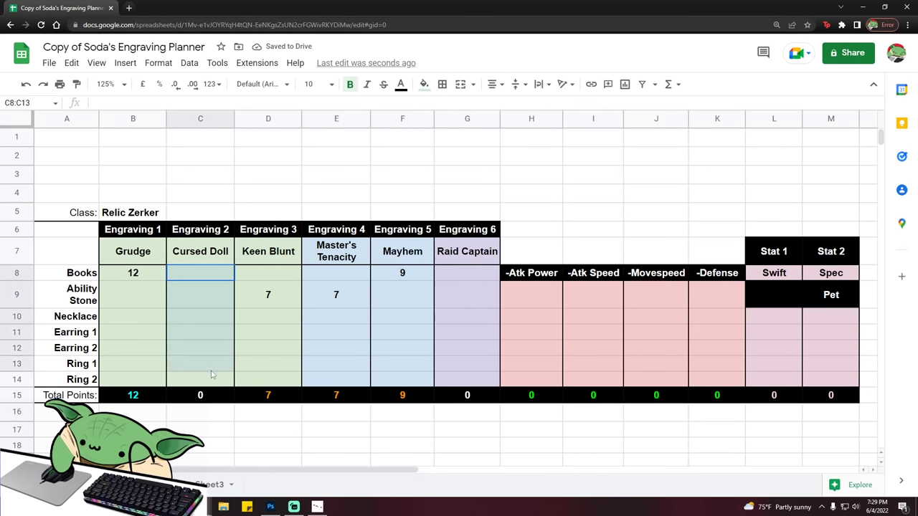
{"action": "left_click", "coordinate": [132, 429]}
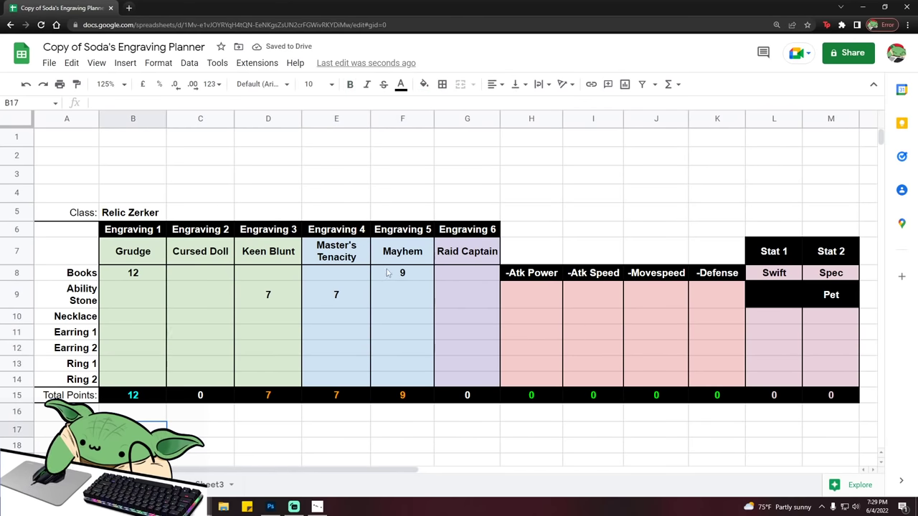
{"action": "left_click", "coordinate": [387, 274]}
{"action": "key", "text": "Delete"}
{"action": "left_click", "coordinate": [218, 279]}
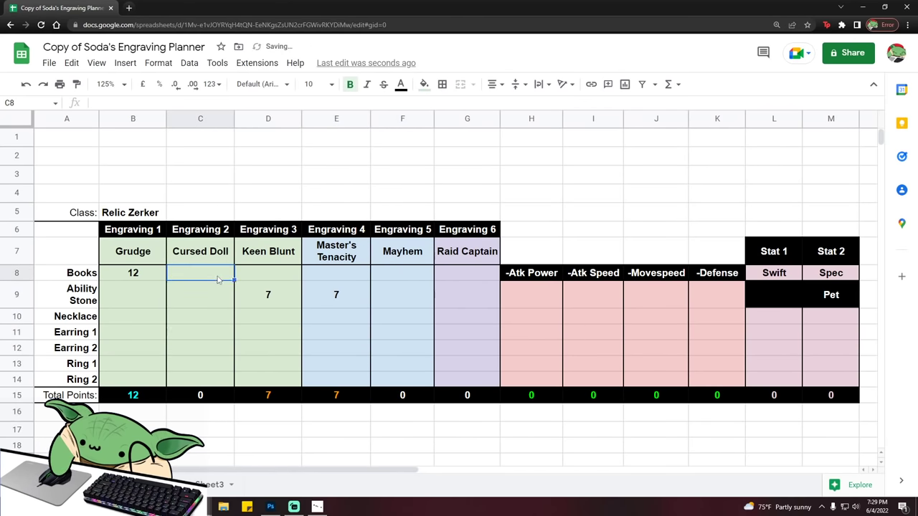
{"action": "type", "text": "9"}
{"action": "key", "text": "Return"}
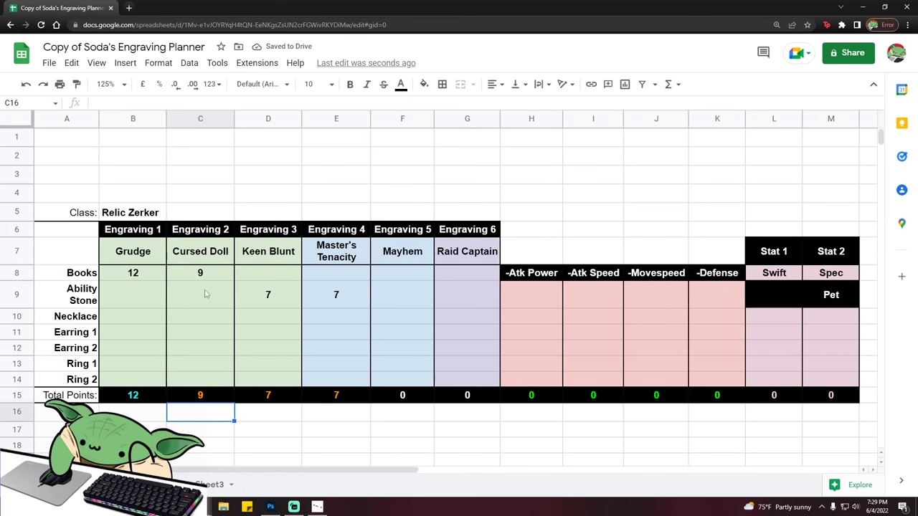
Step: Compare the Grudge and Cursed Doll book values and both 7 Ability Stone entries
{"action": "left_click_drag", "start_coordinate": [129, 282], "coordinate": [205, 274]}
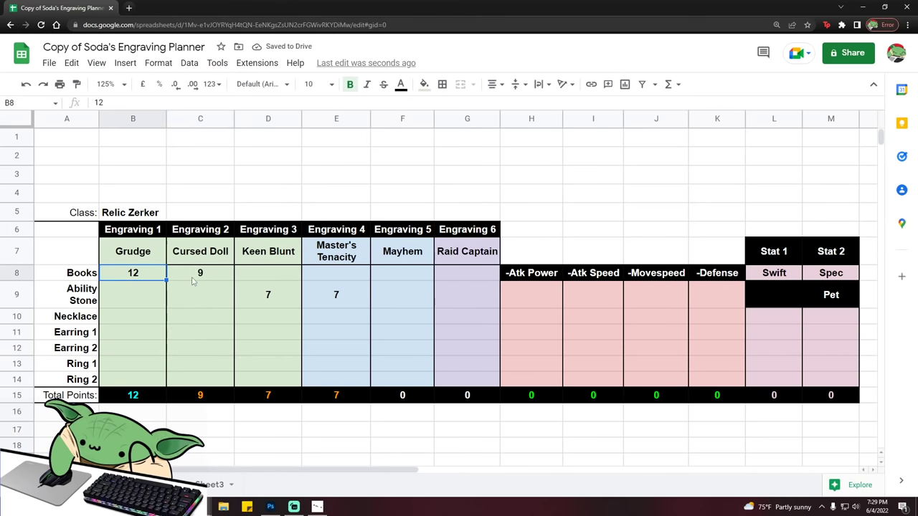
{"action": "left_click", "coordinate": [193, 280]}
{"action": "left_click_drag", "start_coordinate": [252, 294], "coordinate": [337, 295]}
{"action": "left_click", "coordinate": [232, 430]}
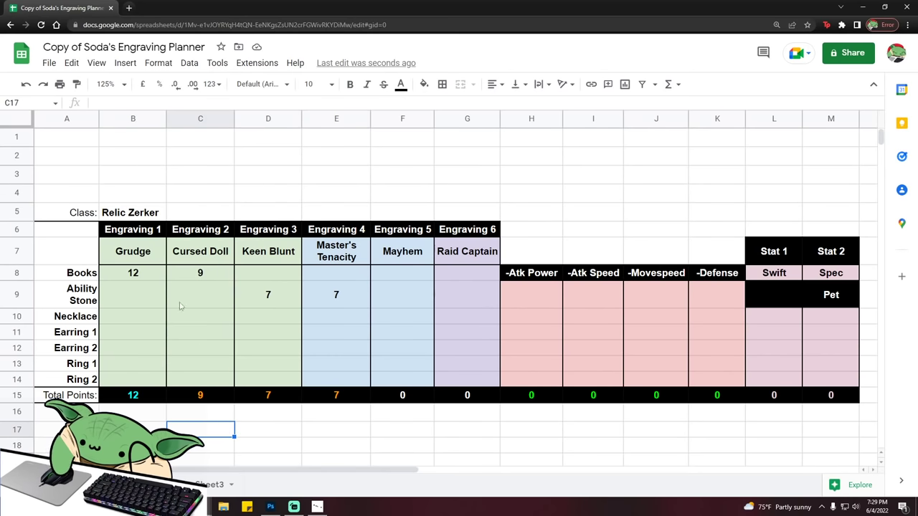
Step: Give Grudge 3 Necklace points, bringing its total to 15
{"action": "left_click", "coordinate": [134, 321]}
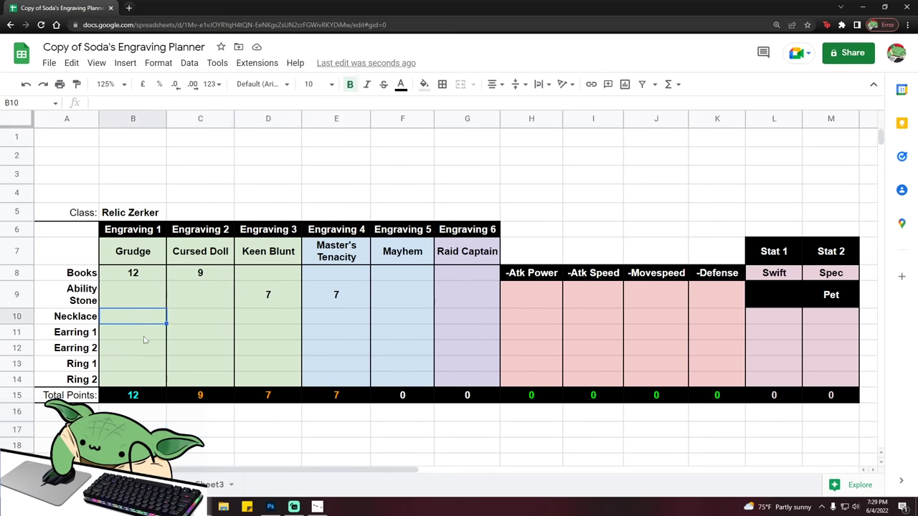
{"action": "type", "text": "3"}
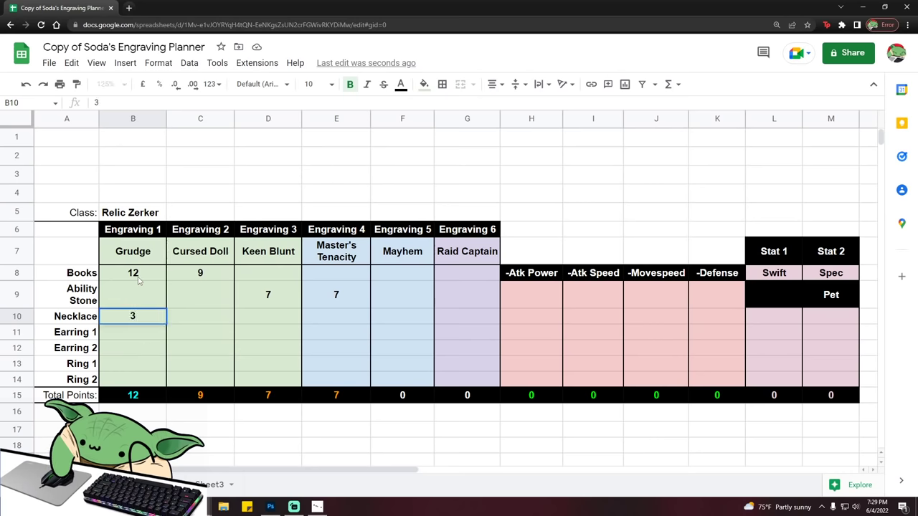
{"action": "left_click", "coordinate": [134, 279]}
{"action": "left_click", "coordinate": [134, 323]}
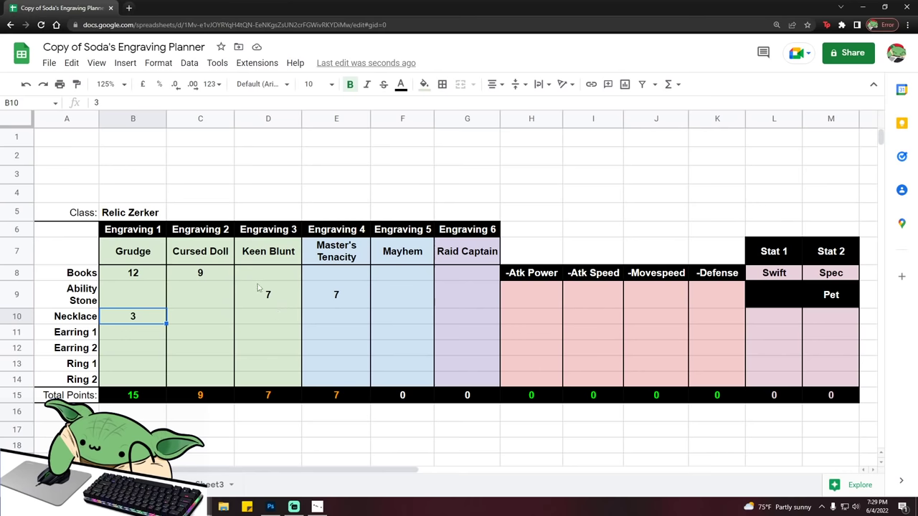
Step: Enter 5 Necklace points for Keen Blunt and 5 Earring 1 points for Master's Tenacity
{"action": "left_click_drag", "start_coordinate": [266, 302], "coordinate": [316, 294]}
{"action": "left_click", "coordinate": [270, 301]}
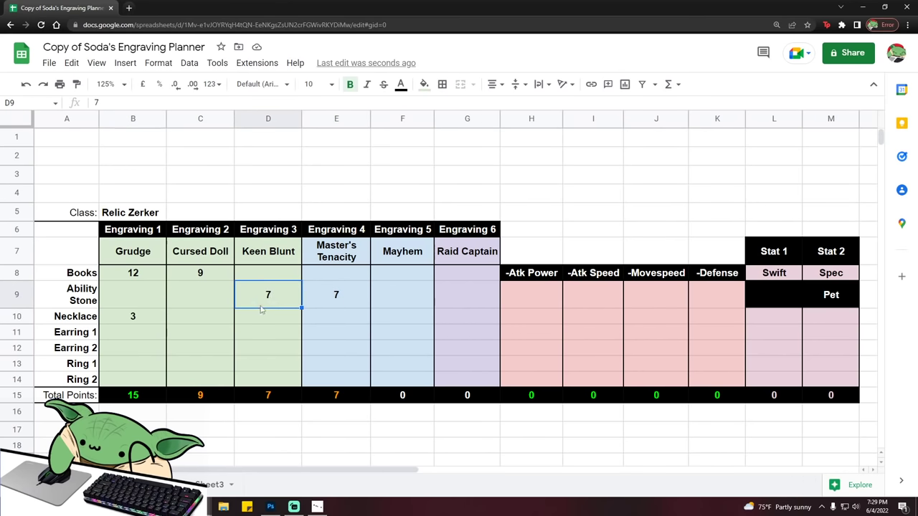
{"action": "key", "text": "Down"}
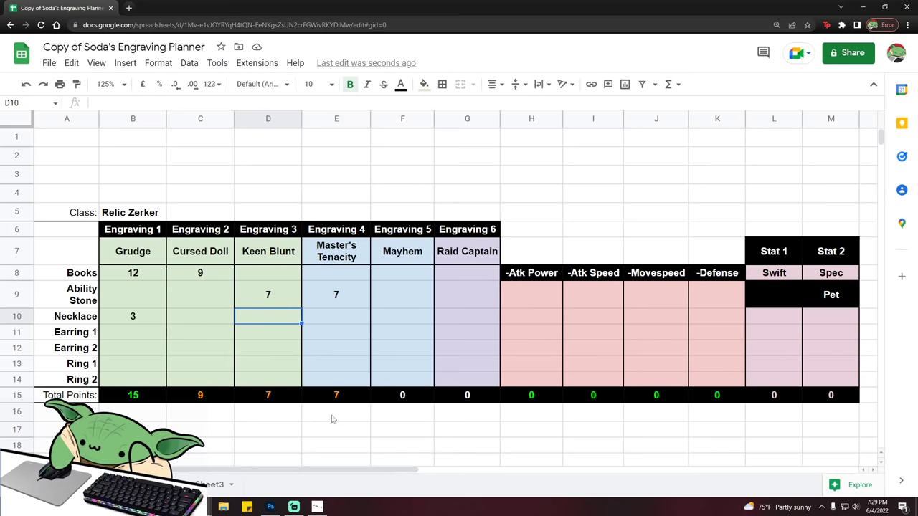
{"action": "type", "text": "5"}
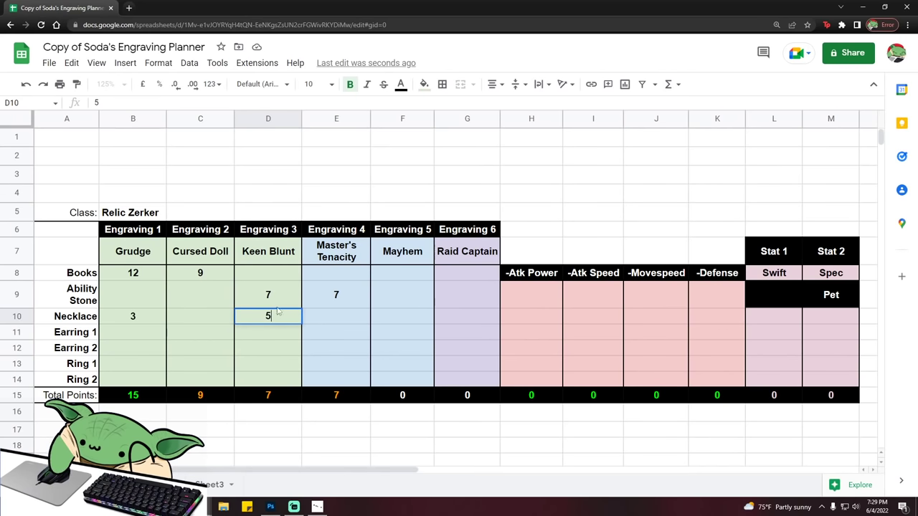
{"action": "left_click", "coordinate": [331, 335]}
{"action": "type", "text": "5"}
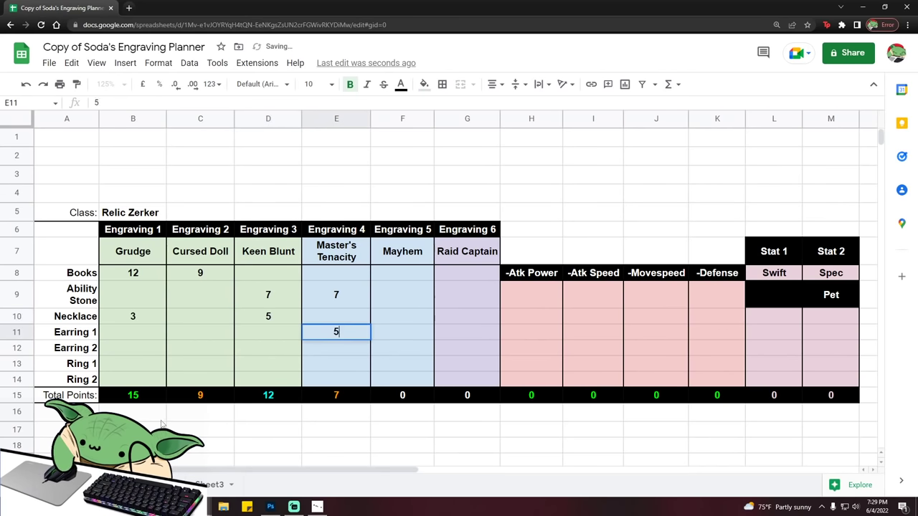
{"action": "left_click", "coordinate": [269, 429]}
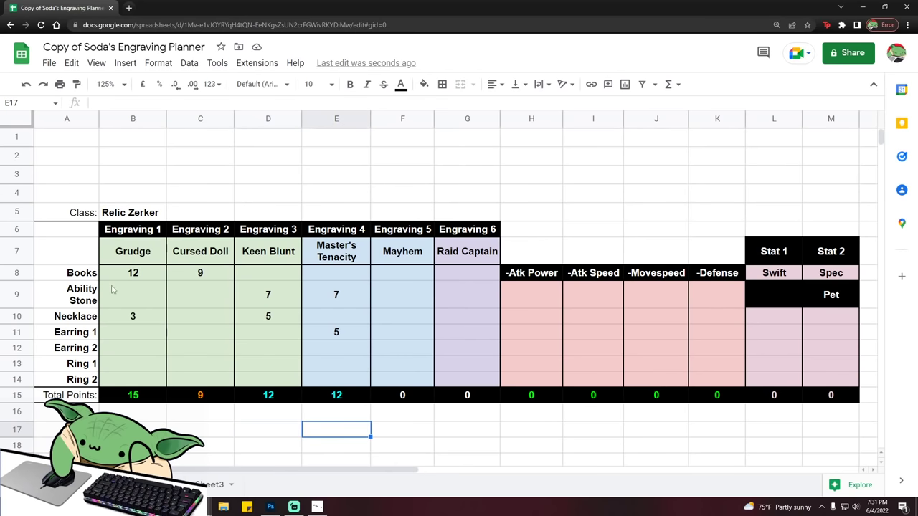
Step: Check the total of all entered points and review Mayhem's empty point slots
{"action": "left_click_drag", "start_coordinate": [133, 272], "coordinate": [420, 370]}
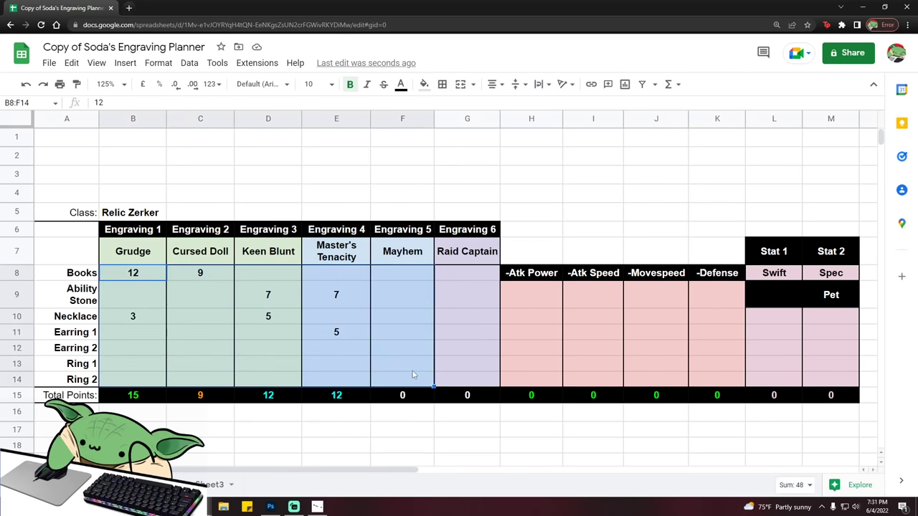
{"action": "left_click", "coordinate": [422, 325]}
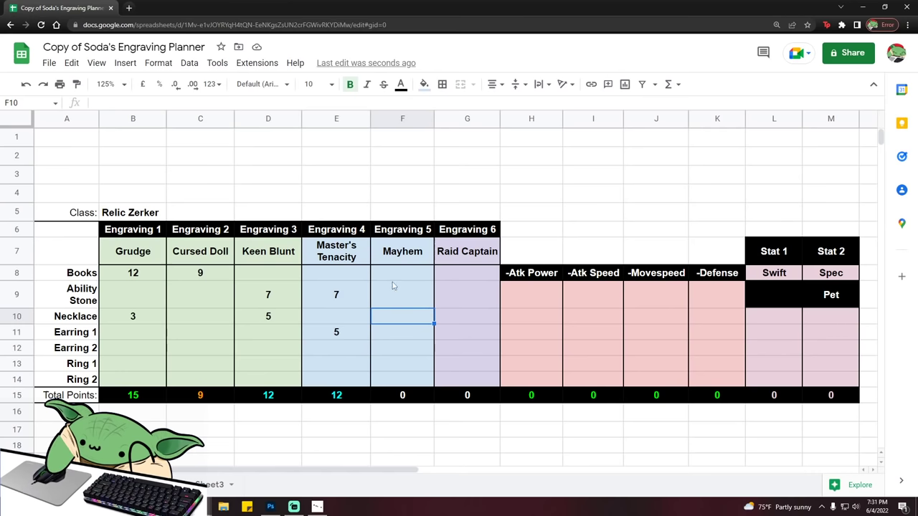
{"action": "left_click_drag", "start_coordinate": [396, 282], "coordinate": [407, 386]}
{"action": "left_click", "coordinate": [401, 306]}
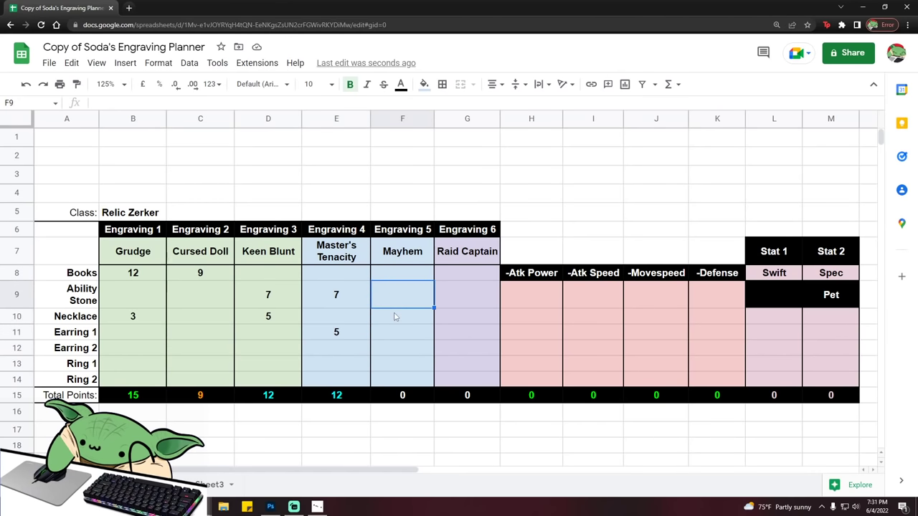
{"action": "left_click", "coordinate": [400, 316]}
{"action": "left_click", "coordinate": [403, 332]}
{"action": "left_click", "coordinate": [404, 349]}
{"action": "left_click", "coordinate": [403, 367]}
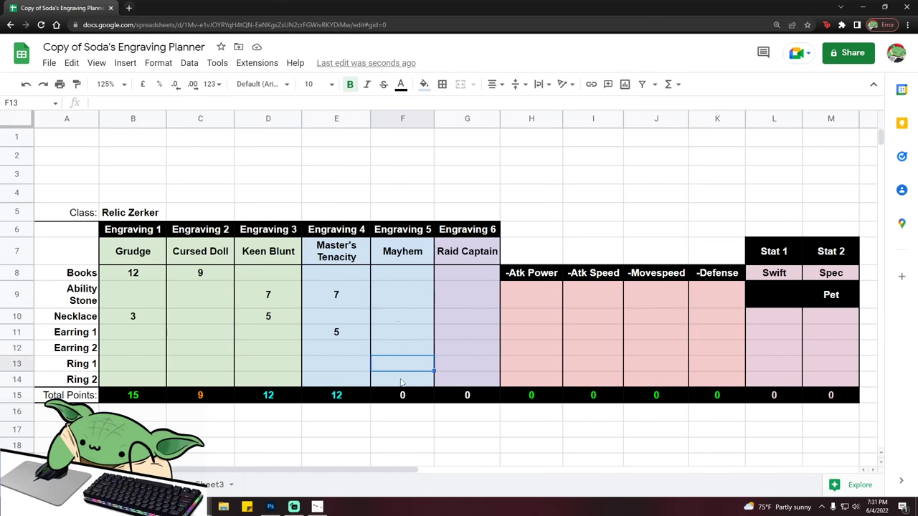
{"action": "left_click", "coordinate": [401, 381]}
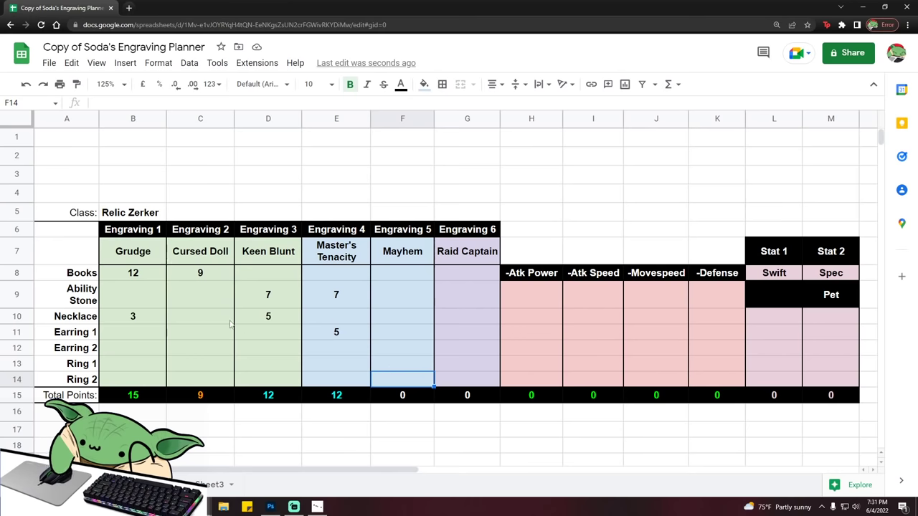
Step: Review the Necklace and Earring 1 values across Grudge, Keen Blunt, Master's Tenacity and Mayhem
{"action": "left_click", "coordinate": [155, 321]}
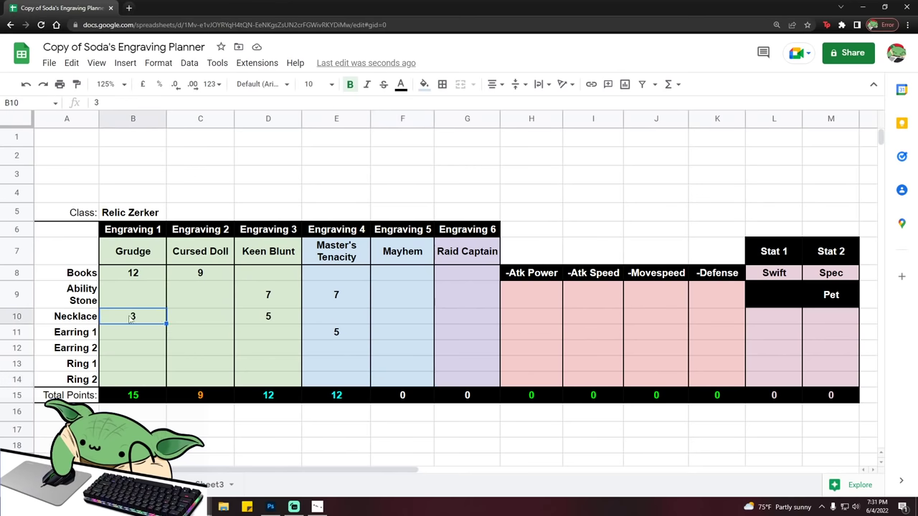
{"action": "left_click", "coordinate": [266, 319]}
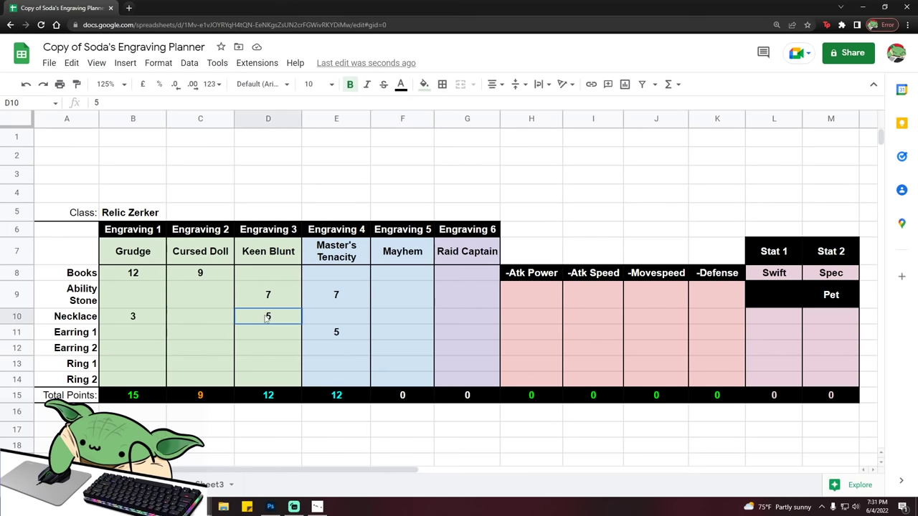
{"action": "left_click", "coordinate": [332, 334]}
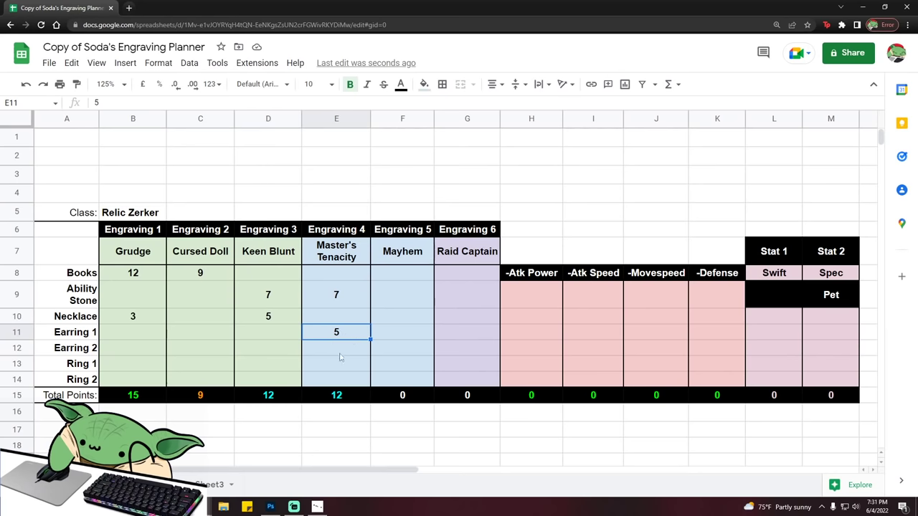
{"action": "left_click", "coordinate": [386, 339]}
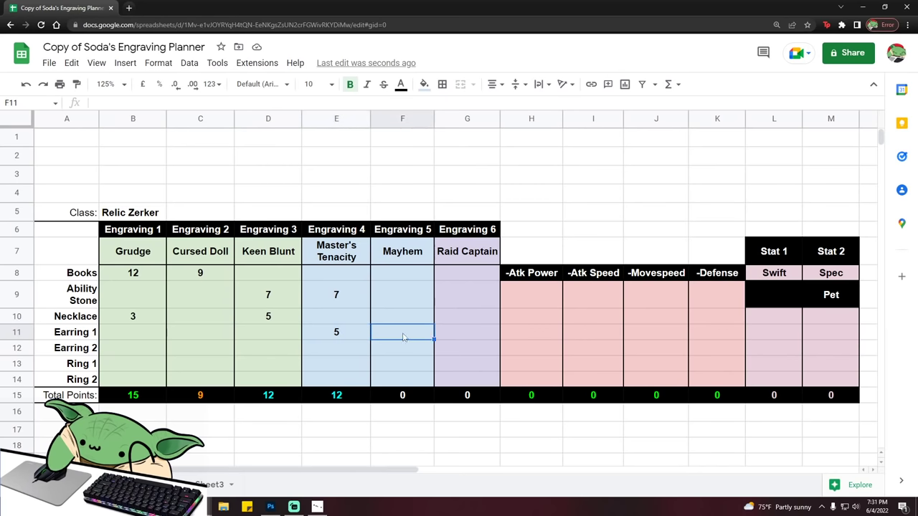
{"action": "left_click_drag", "start_coordinate": [402, 298], "coordinate": [392, 340]}
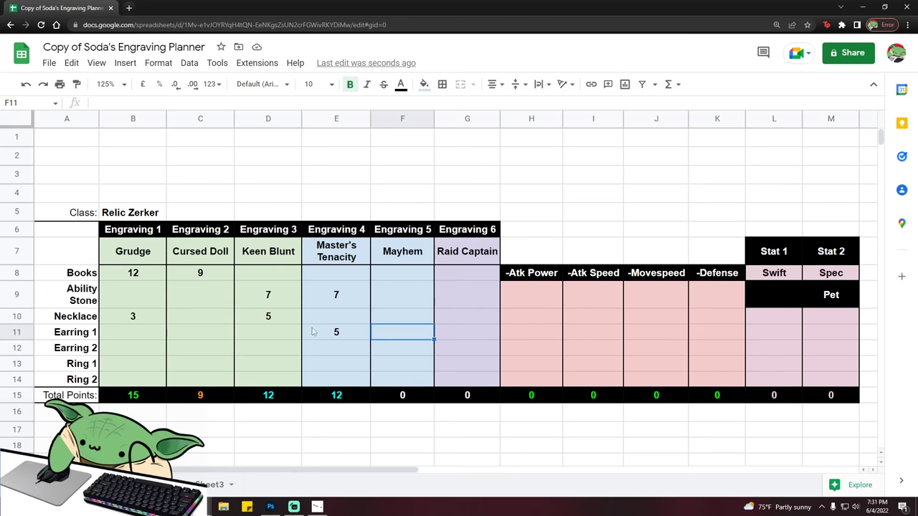
Step: Enter 3 for Cursed Doll's Earring 1, 5 for Mayhem's Earring 2, 3 for Master's Tenacity's Earring 2, 5 for Mayhem's Ring 1
{"action": "left_click", "coordinate": [207, 334]}
{"action": "type", "text": "3"}
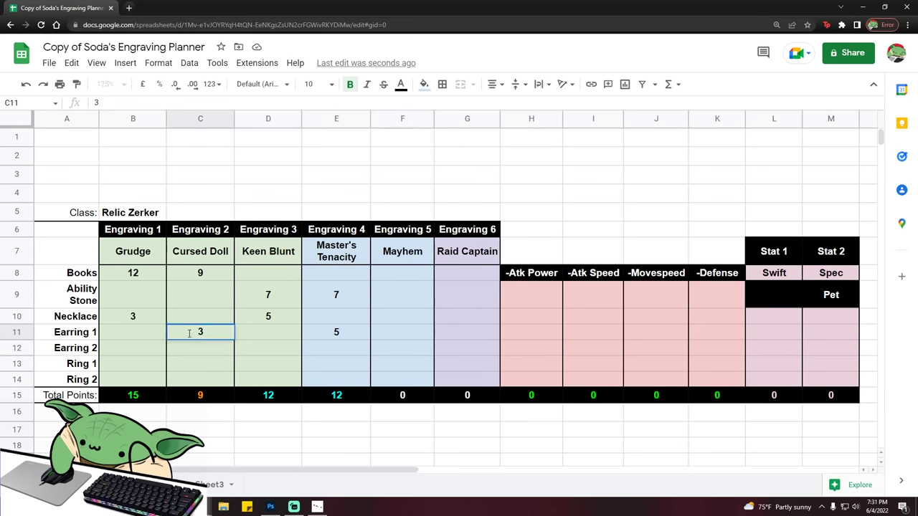
{"action": "left_click", "coordinate": [228, 445]}
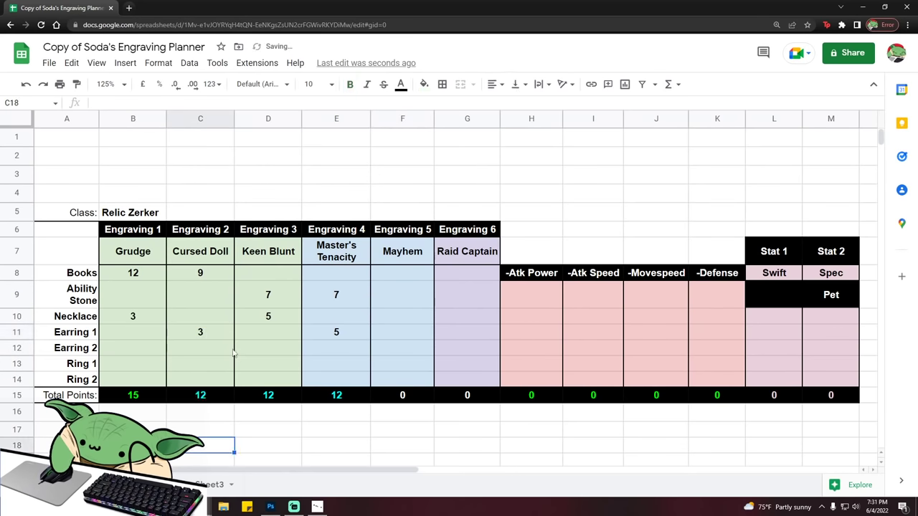
{"action": "left_click", "coordinate": [406, 351]}
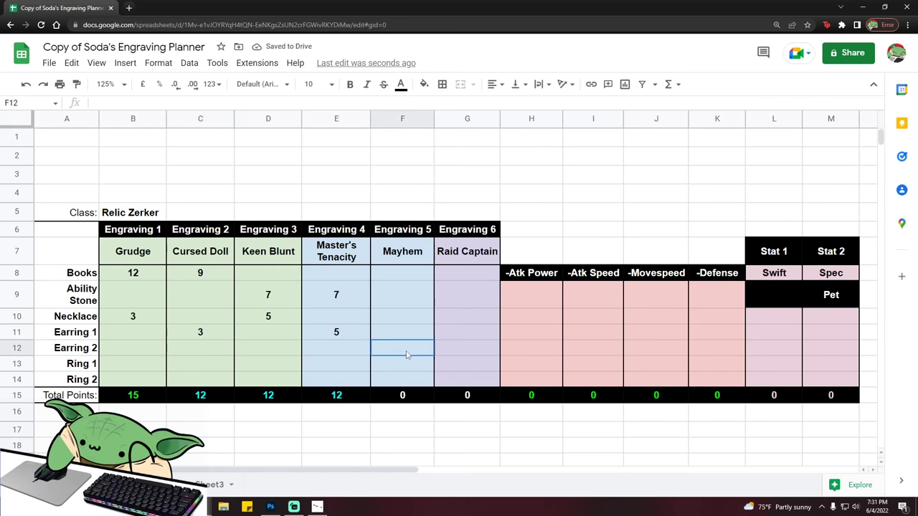
{"action": "type", "text": "5"}
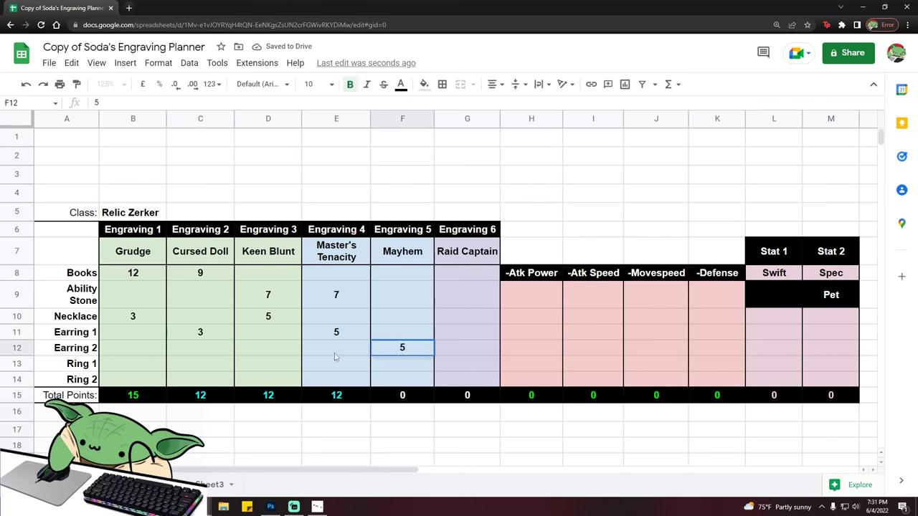
{"action": "left_click", "coordinate": [334, 353]}
{"action": "type", "text": "3"}
{"action": "left_click", "coordinate": [388, 366]}
{"action": "type", "text": "5"}
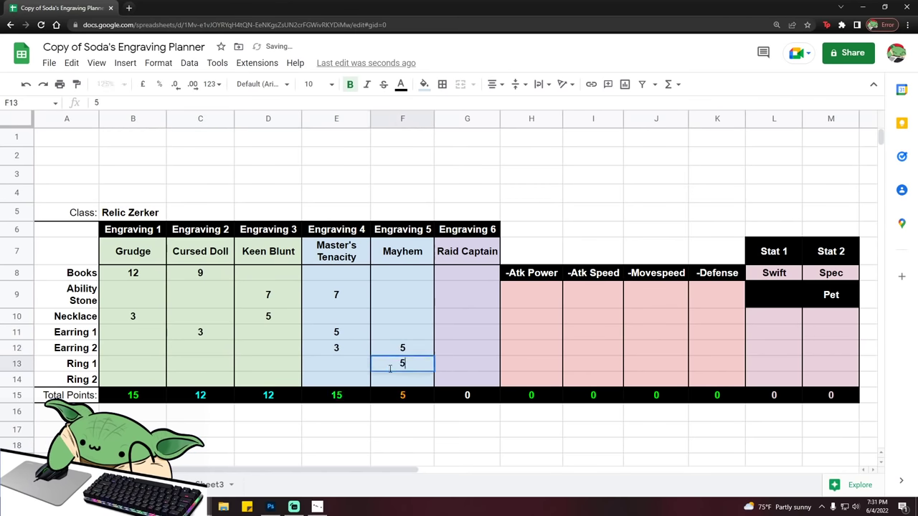
Step: Enter 3 in Keen Blunt's Ring 1, 5 in Mayhem's Ring 2 and 3 in Cursed Doll's Ring 2
{"action": "left_click", "coordinate": [275, 366]}
{"action": "type", "text": "3"}
{"action": "left_click", "coordinate": [393, 380]}
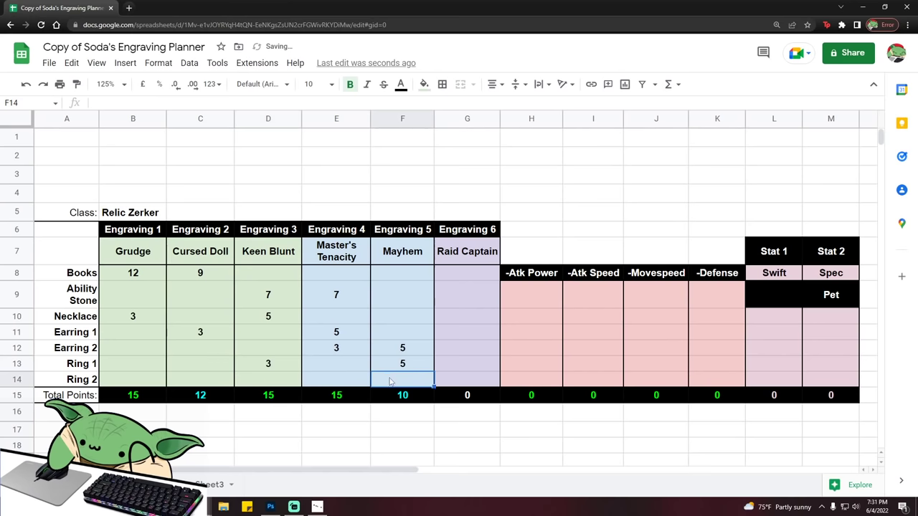
{"action": "type", "text": "5"}
{"action": "left_click", "coordinate": [216, 378]}
{"action": "type", "text": "3"}
{"action": "left_click", "coordinate": [258, 414]}
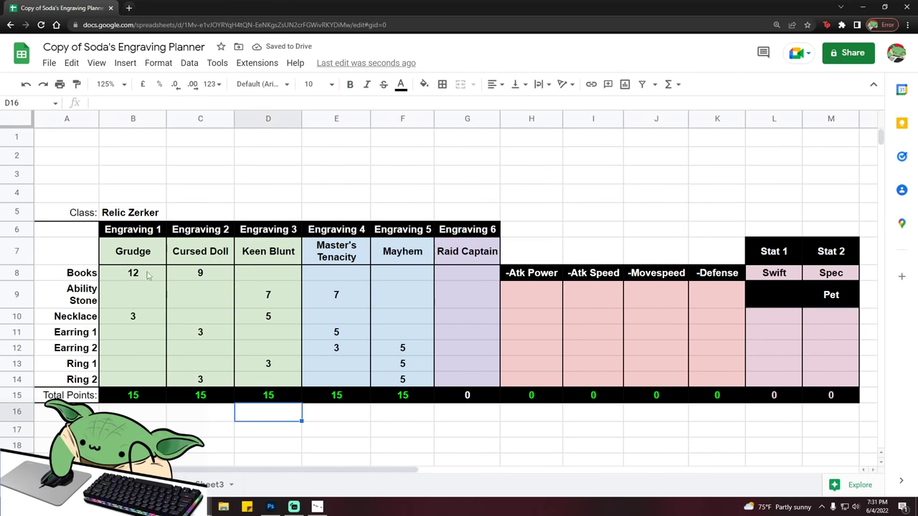
Step: Check the sums of all point cells and of the accessory rows
{"action": "left_click_drag", "start_coordinate": [146, 276], "coordinate": [394, 383]}
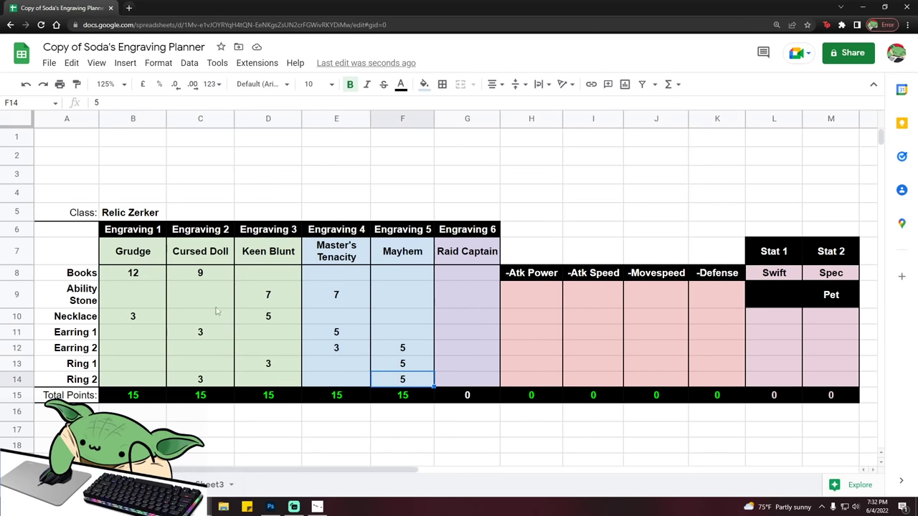
{"action": "left_click_drag", "start_coordinate": [133, 316], "coordinate": [411, 387]}
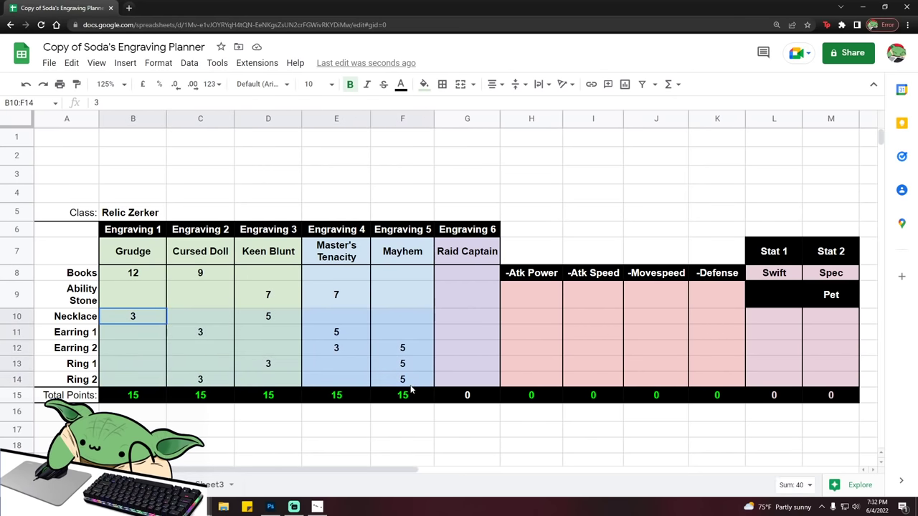
{"action": "left_click", "coordinate": [215, 337]}
{"action": "left_click", "coordinate": [399, 365]}
{"action": "left_click", "coordinate": [251, 434]}
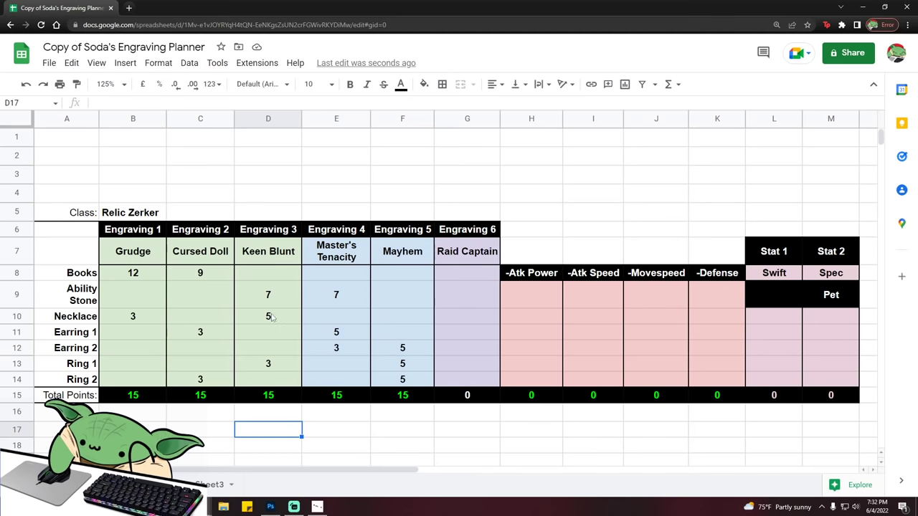
Step: Check Keen Blunt's, Mayhem's and Cursed Doll's point sums, then minimise the planner window
{"action": "left_click_drag", "start_coordinate": [271, 294], "coordinate": [336, 369]}
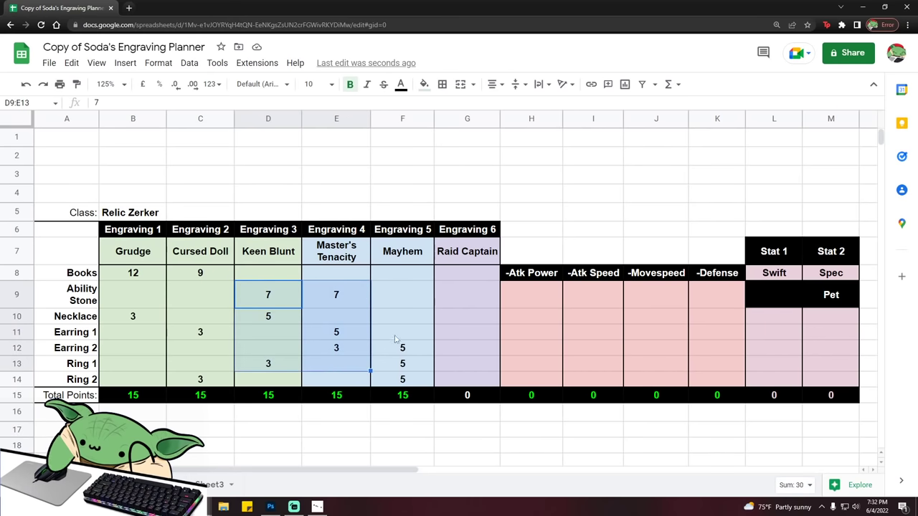
{"action": "left_click_drag", "start_coordinate": [397, 335], "coordinate": [412, 380]}
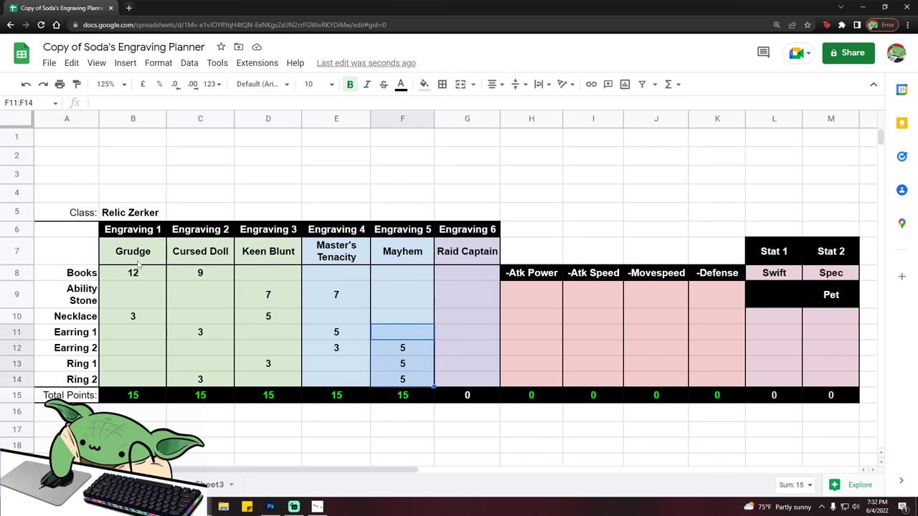
{"action": "left_click", "coordinate": [133, 316]}
{"action": "left_click_drag", "start_coordinate": [205, 331], "coordinate": [201, 379]}
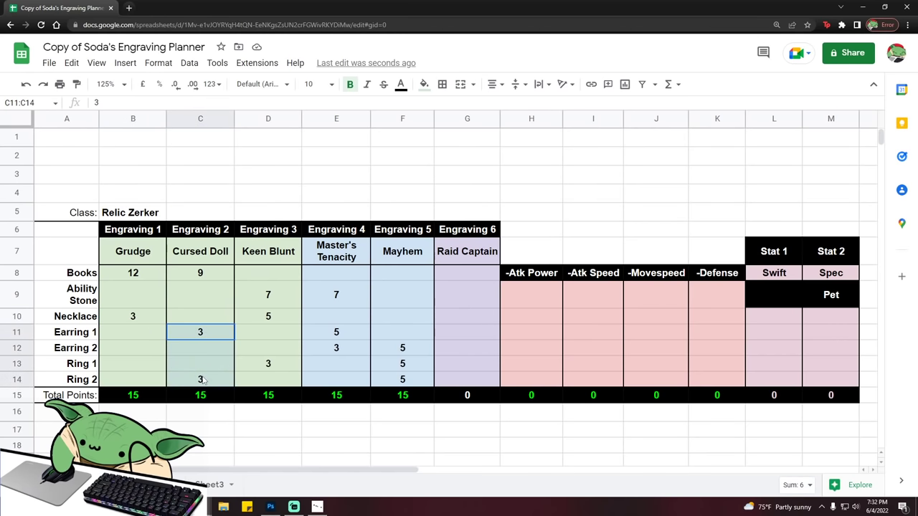
{"action": "left_click", "coordinate": [175, 302]}
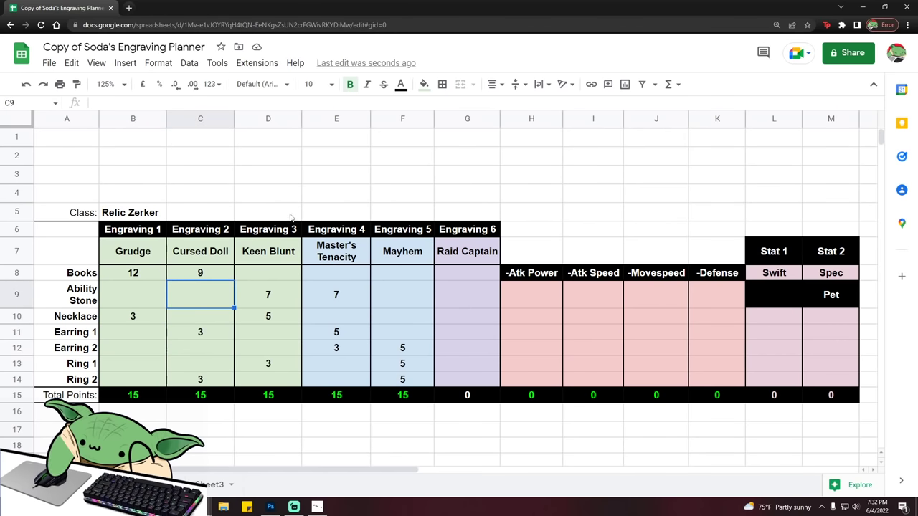
{"action": "key", "text": "super+shift+Right"}
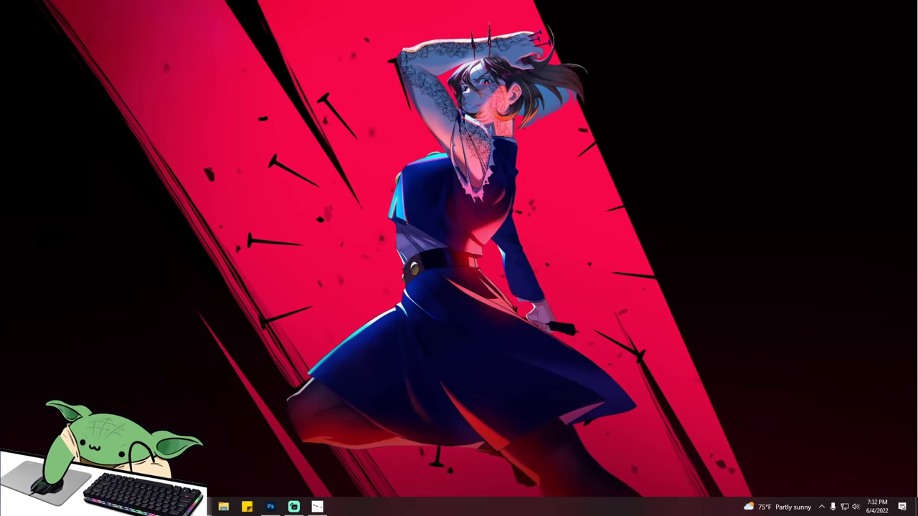
Step: Move the Relic EW DE planner window onto this screen, maximise it, and inspect its point cells
{"action": "key", "text": "super+shift+Left"}
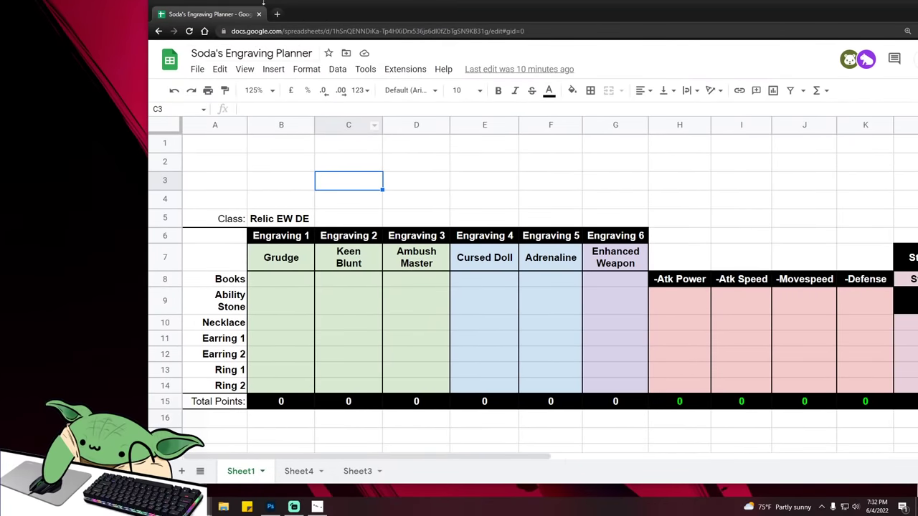
{"action": "double_click", "coordinate": [350, 13]}
{"action": "left_click", "coordinate": [289, 279]}
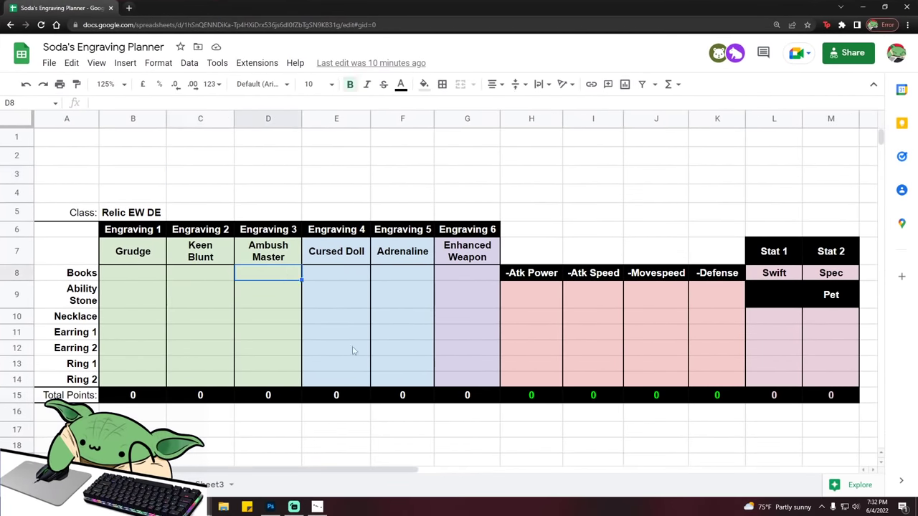
{"action": "left_click", "coordinate": [322, 346]}
{"action": "left_click", "coordinate": [244, 335]}
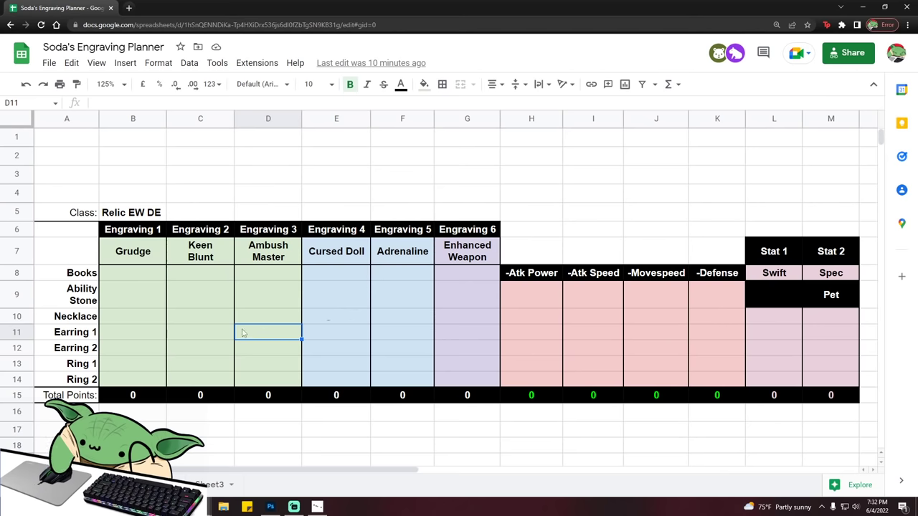
{"action": "left_click", "coordinate": [467, 302]}
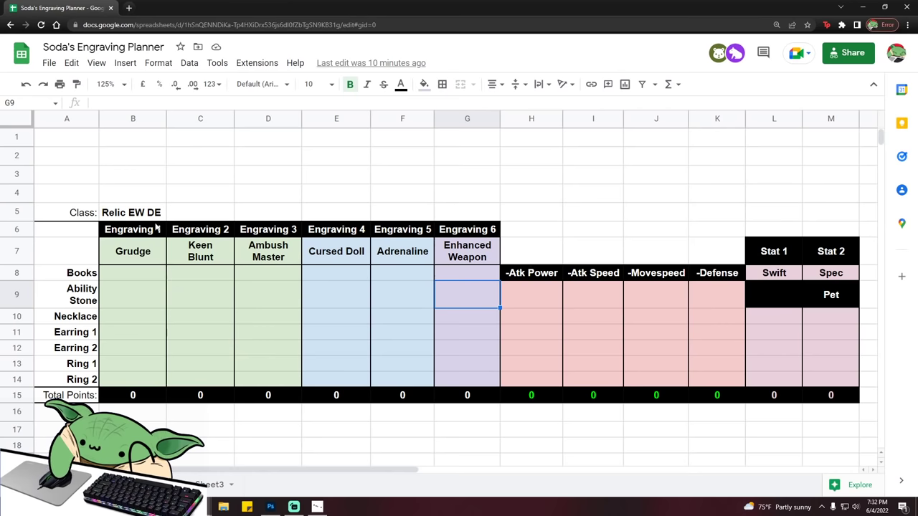
Step: Review the six engraving names: Grudge, Keen Blunt, Ambush Master, Cursed Doll, Adrenaline, Enhanced Weapon
{"action": "left_click", "coordinate": [129, 257]}
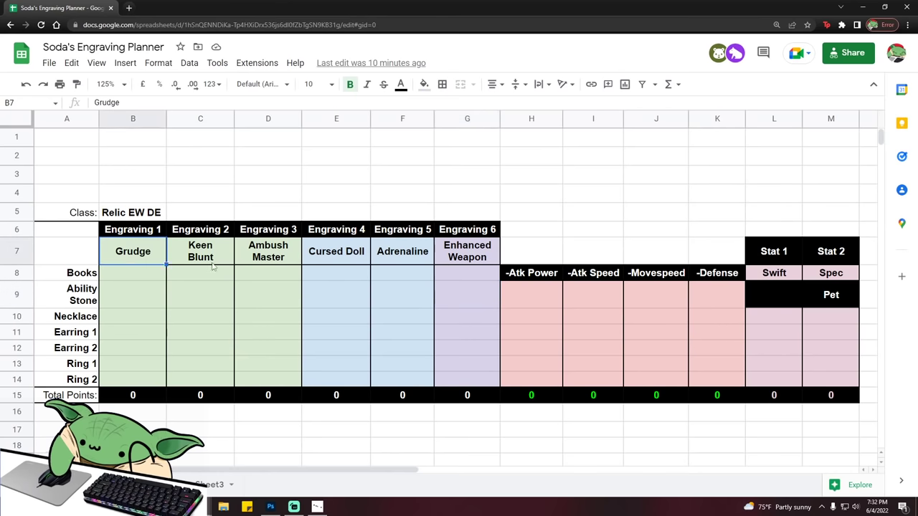
{"action": "left_click", "coordinate": [211, 262]}
{"action": "left_click", "coordinate": [267, 258]}
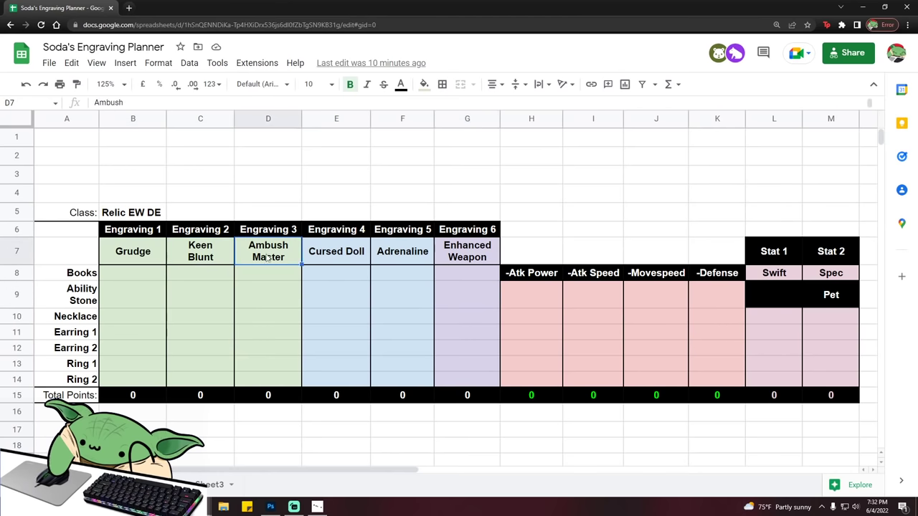
{"action": "left_click", "coordinate": [321, 255]}
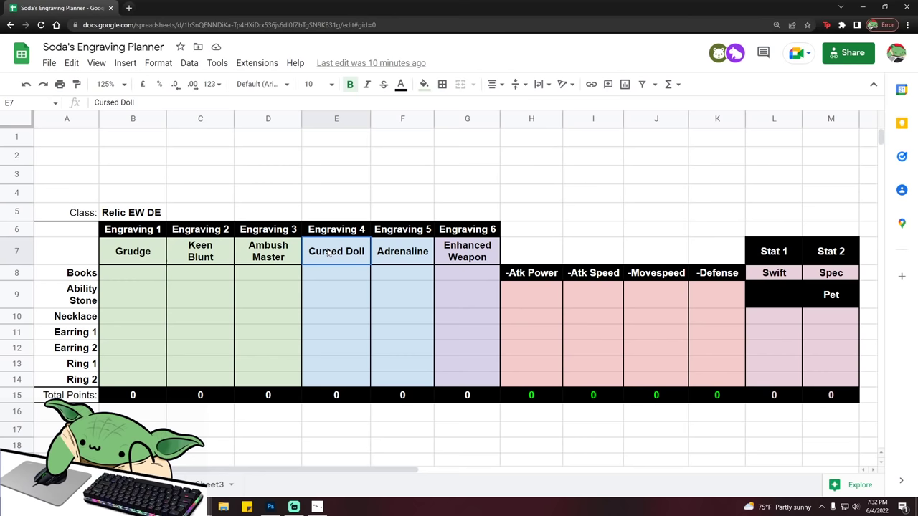
{"action": "left_click", "coordinate": [415, 260]}
{"action": "left_click", "coordinate": [466, 258]}
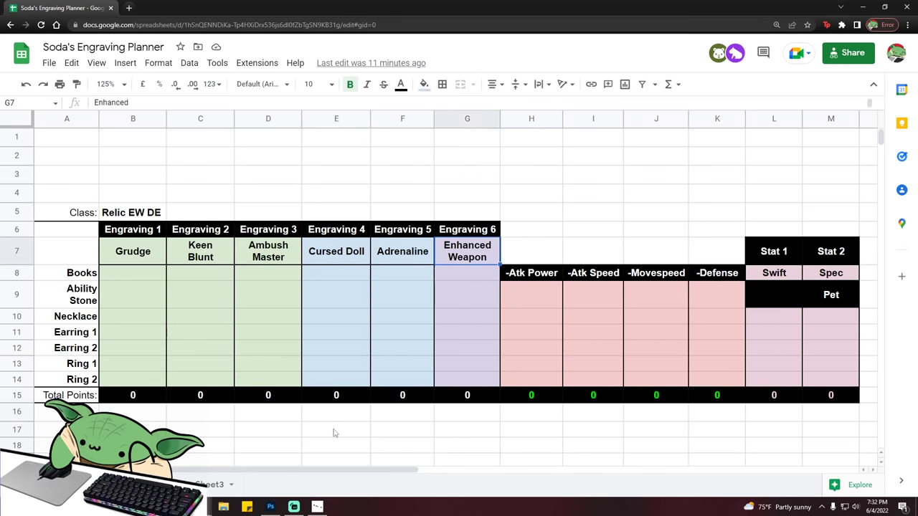
{"action": "left_click", "coordinate": [335, 430]}
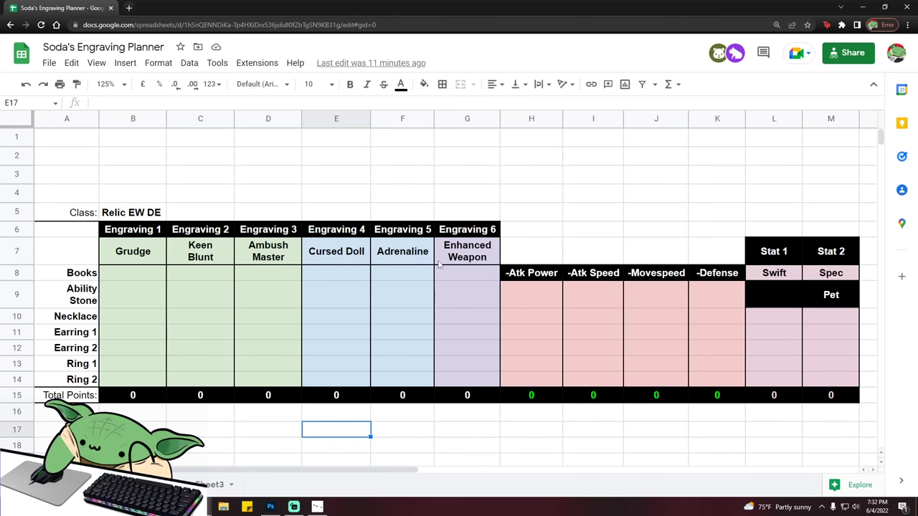
Step: Highlight the engraving columns, ending on Enhanced Weapon's books cell G8 and ability stone cell G9
{"action": "left_click_drag", "start_coordinate": [153, 252], "coordinate": [335, 386]}
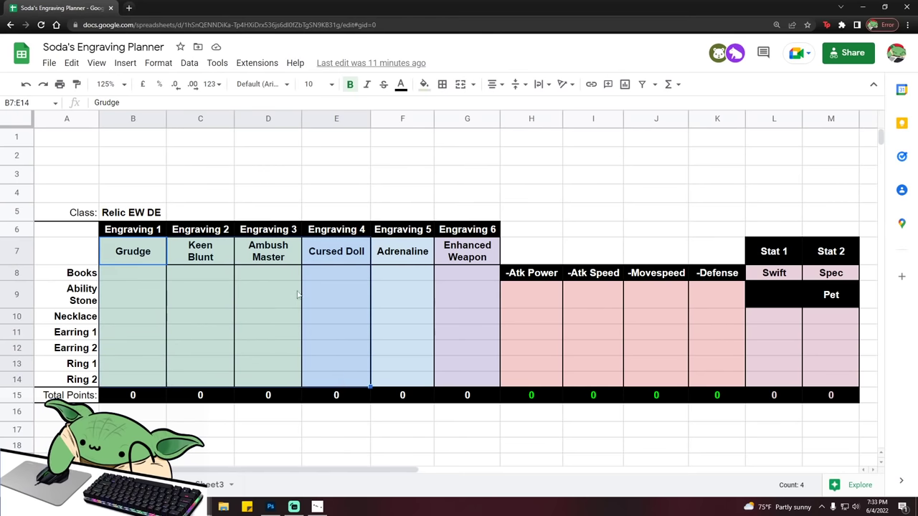
{"action": "left_click_drag", "start_coordinate": [408, 280], "coordinate": [406, 297]}
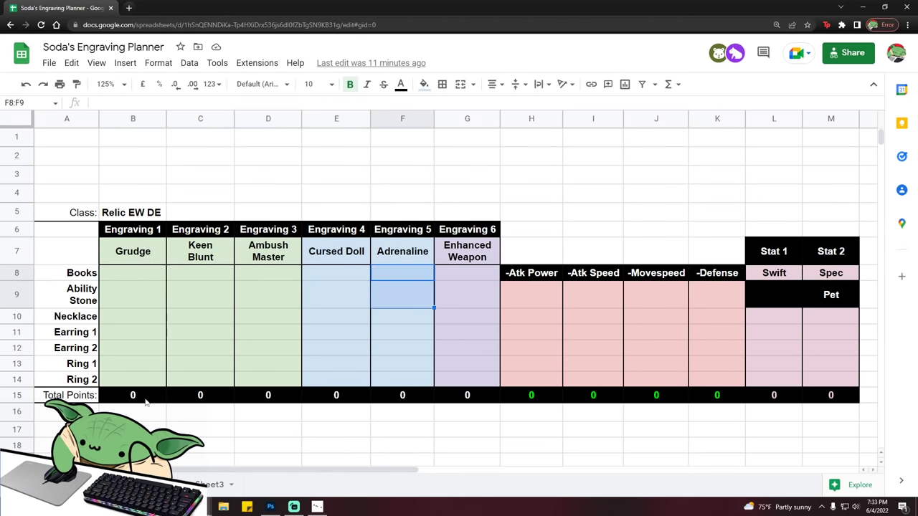
{"action": "left_click", "coordinate": [468, 280]}
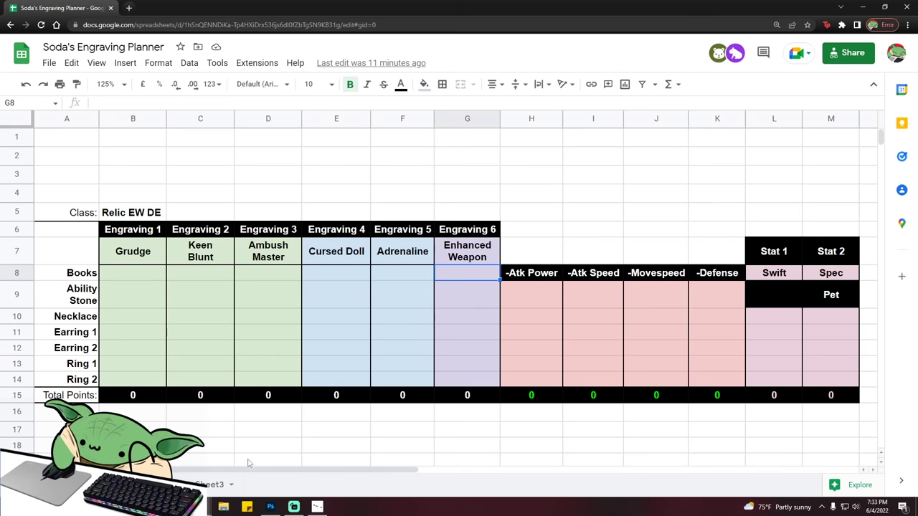
{"action": "left_click", "coordinate": [364, 430]}
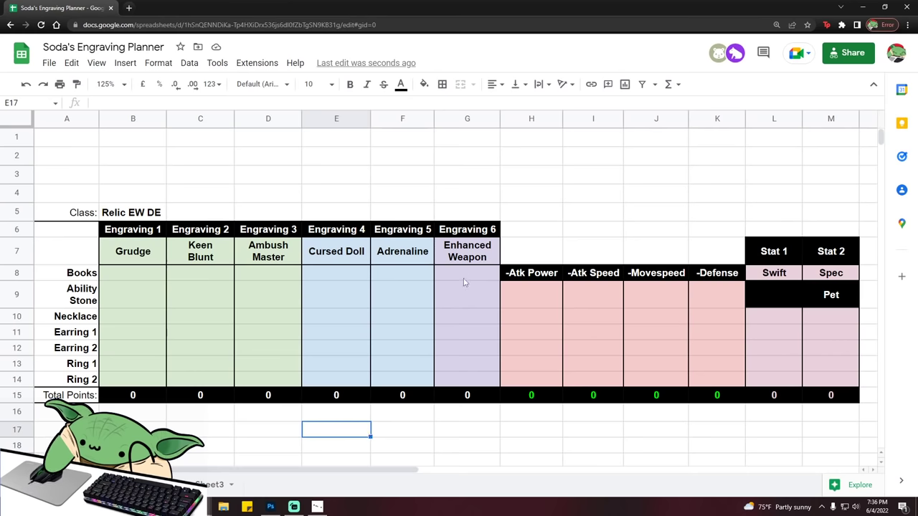
{"action": "left_click_drag", "start_coordinate": [465, 264], "coordinate": [451, 352]}
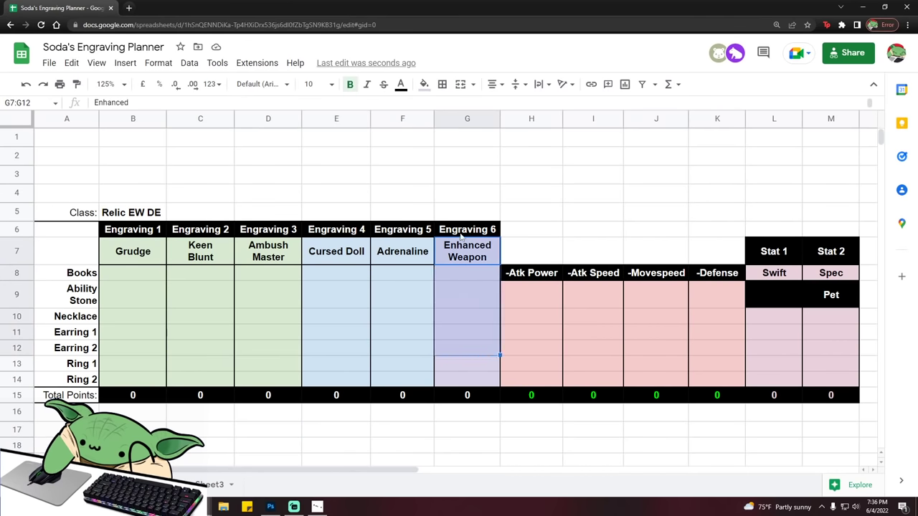
{"action": "left_click", "coordinate": [470, 276]}
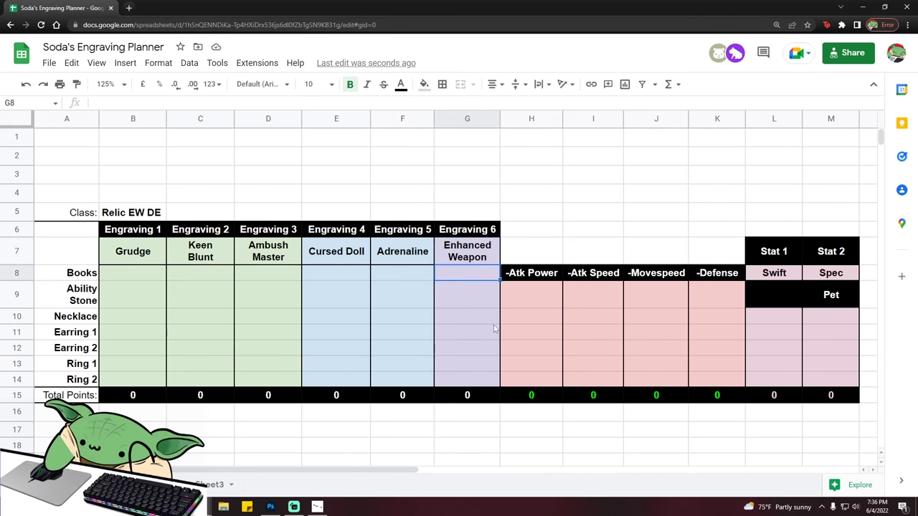
{"action": "left_click", "coordinate": [457, 303]}
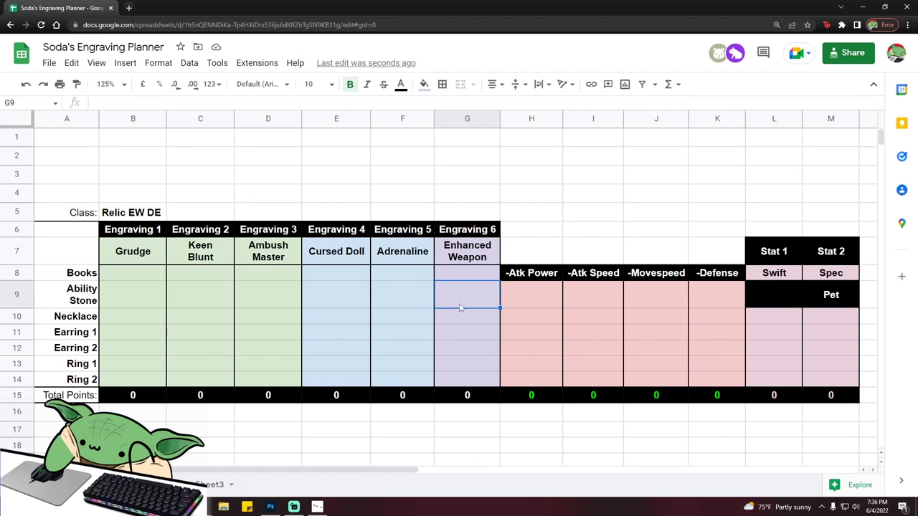
Step: Enter 5 in Enhanced Weapon's necklace cell G10 and check the B8:G10 running sum
{"action": "left_click", "coordinate": [461, 321]}
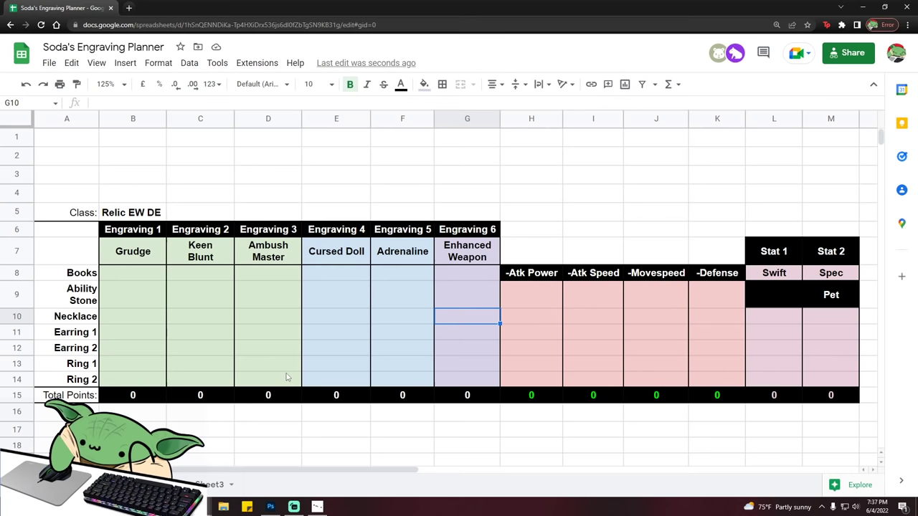
{"action": "type", "text": "5"}
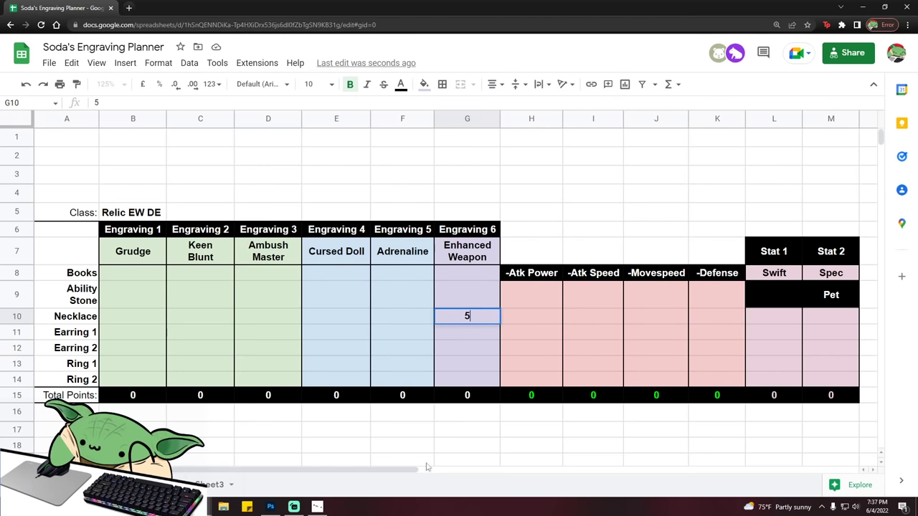
{"action": "left_click", "coordinate": [451, 428]}
{"action": "left_click", "coordinate": [471, 322]}
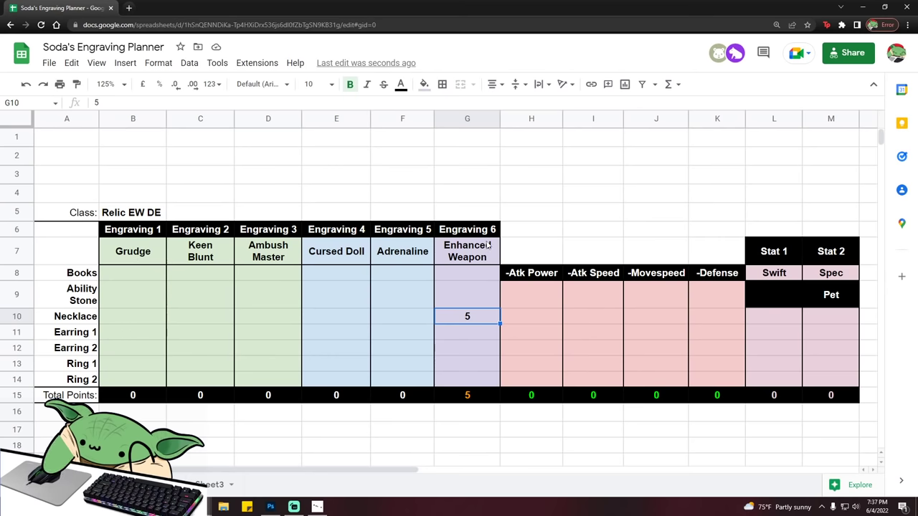
{"action": "left_click_drag", "start_coordinate": [139, 279], "coordinate": [441, 319]}
{"action": "left_click", "coordinate": [395, 351]}
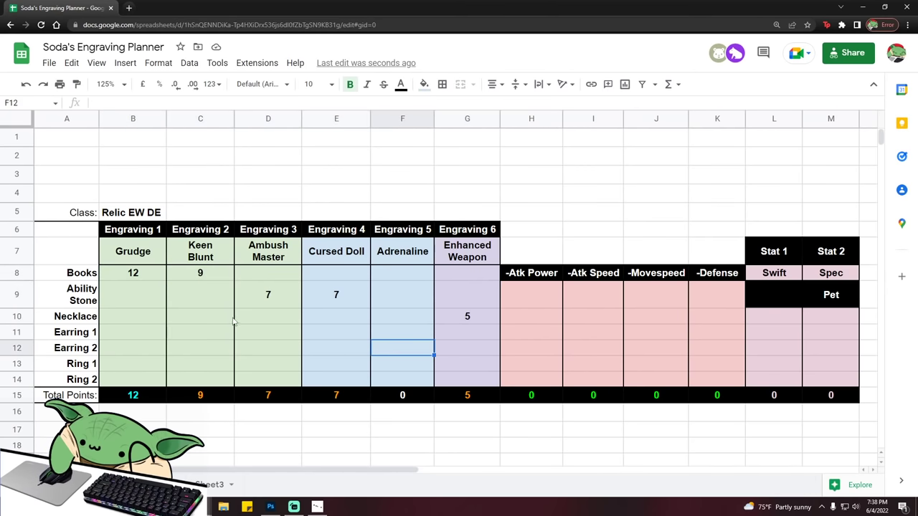
Step: Enter 3 in Grudge's necklace cell B10 and 3 in Keen Blunt's earring 1 cell C11, checking Keen Blunt's total
{"action": "left_click", "coordinate": [137, 324]}
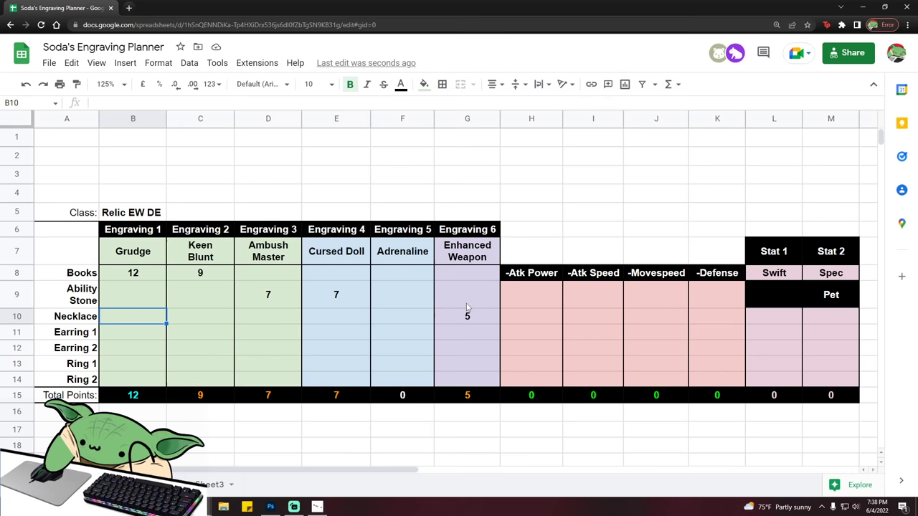
{"action": "left_click_drag", "start_coordinate": [467, 307], "coordinate": [198, 323]}
{"action": "left_click", "coordinate": [133, 321]}
{"action": "type", "text": "3"}
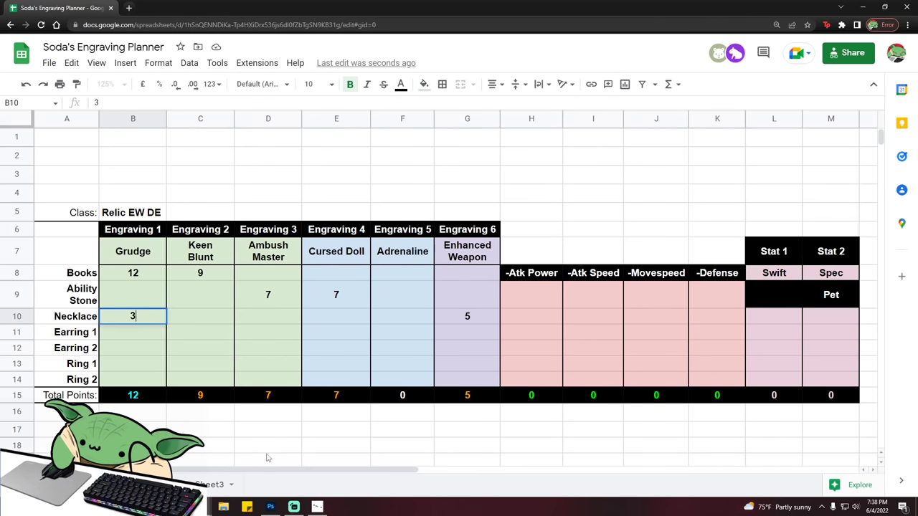
{"action": "left_click", "coordinate": [198, 330]}
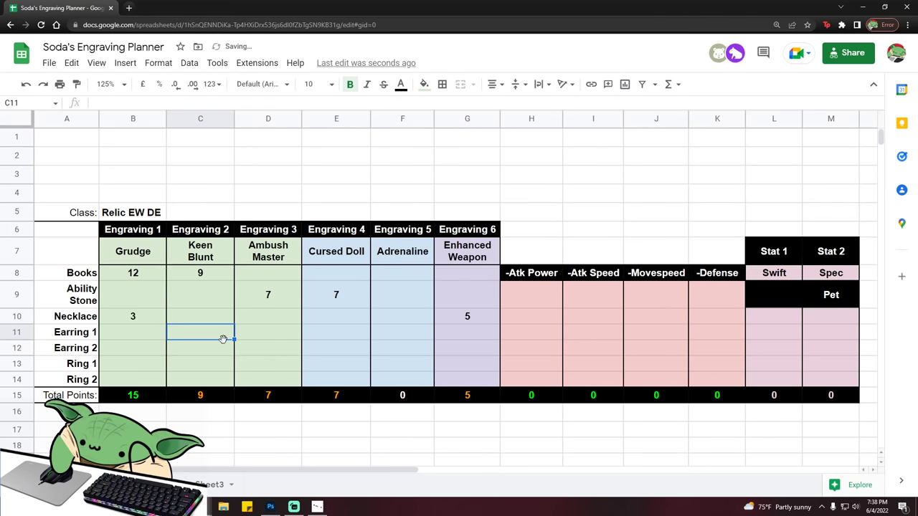
{"action": "type", "text": "3"}
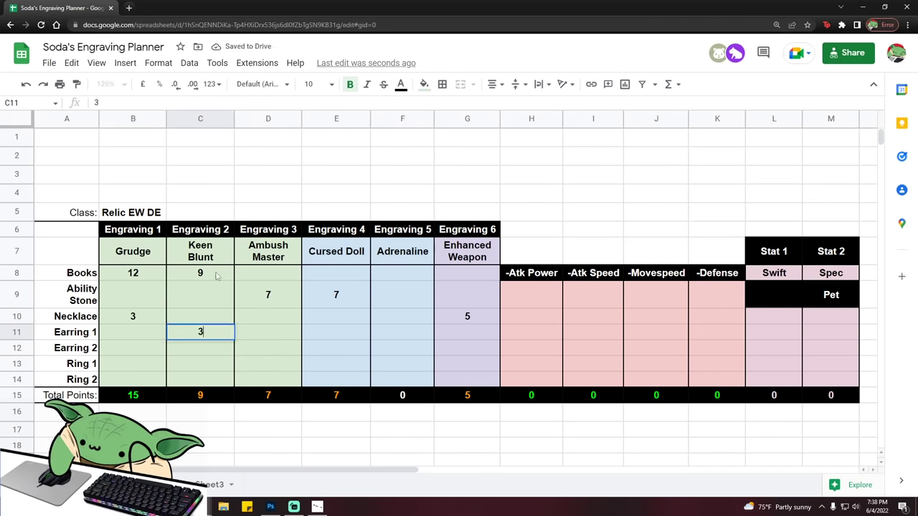
{"action": "left_click_drag", "start_coordinate": [201, 275], "coordinate": [205, 369]}
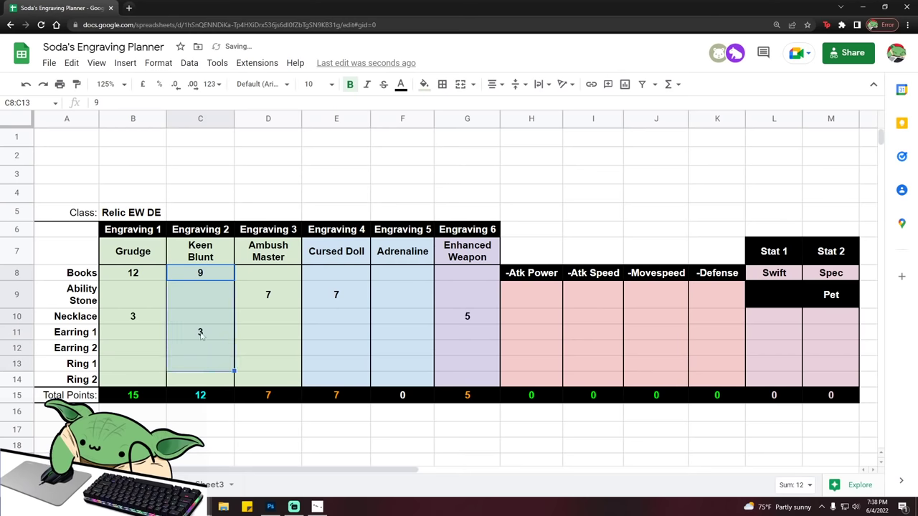
{"action": "left_click", "coordinate": [202, 281]}
{"action": "left_click_drag", "start_coordinate": [216, 279], "coordinate": [207, 372]}
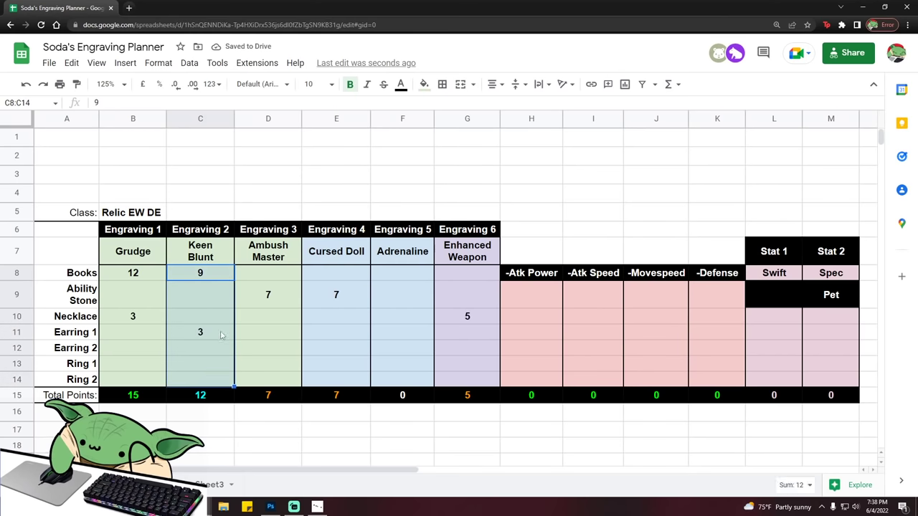
{"action": "left_click", "coordinate": [210, 344]}
Step: Enter earring points: 5 in Ambush Master's D11, 5 in Cursed Doll's E12, 3 in Keen Blunt's C12
{"action": "left_click", "coordinate": [266, 338]}
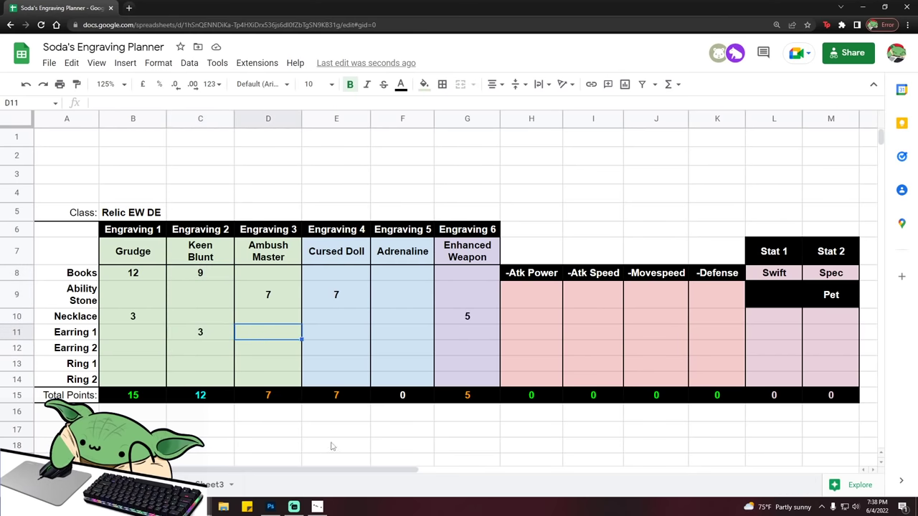
{"action": "type", "text": "5"}
{"action": "left_click", "coordinate": [202, 337]}
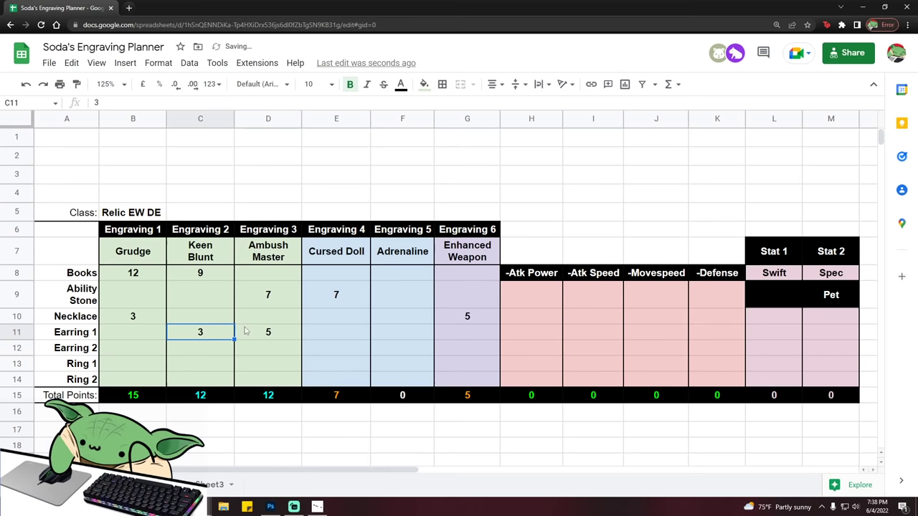
{"action": "key", "text": "Right"}
{"action": "left_click", "coordinate": [332, 351]}
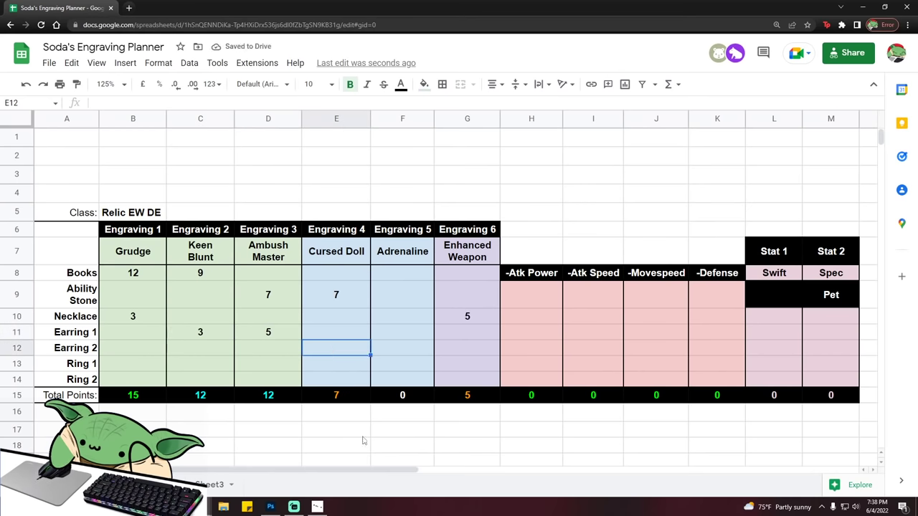
{"action": "type", "text": "5"}
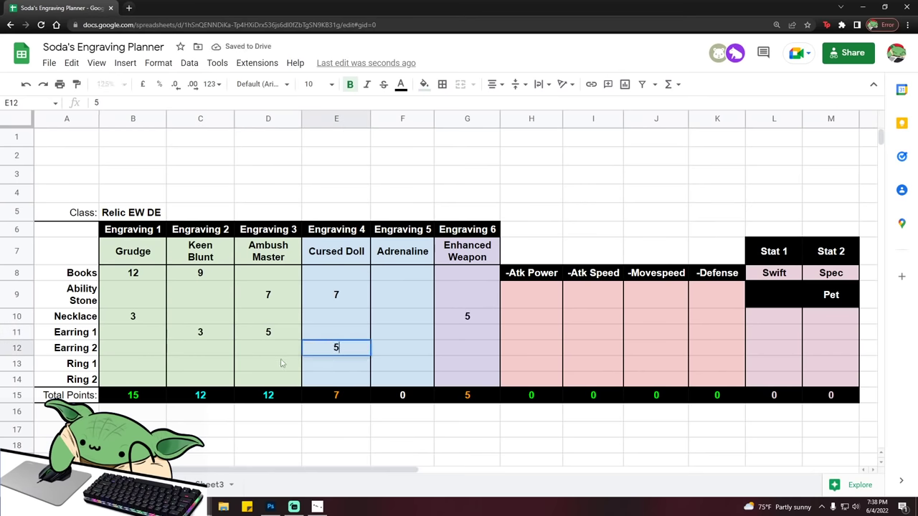
{"action": "left_click", "coordinate": [227, 351]}
{"action": "type", "text": "3"}
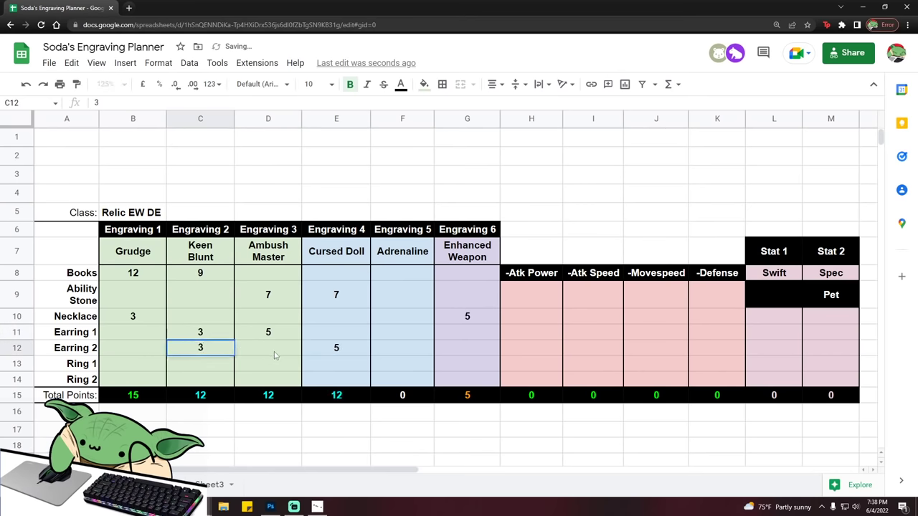
{"action": "left_click", "coordinate": [278, 354]}
Step: Leave F12 empty and enter ring points: 5 in F13, 3 in D13, 3 in E14, 5 in F14
{"action": "left_click", "coordinate": [396, 351]}
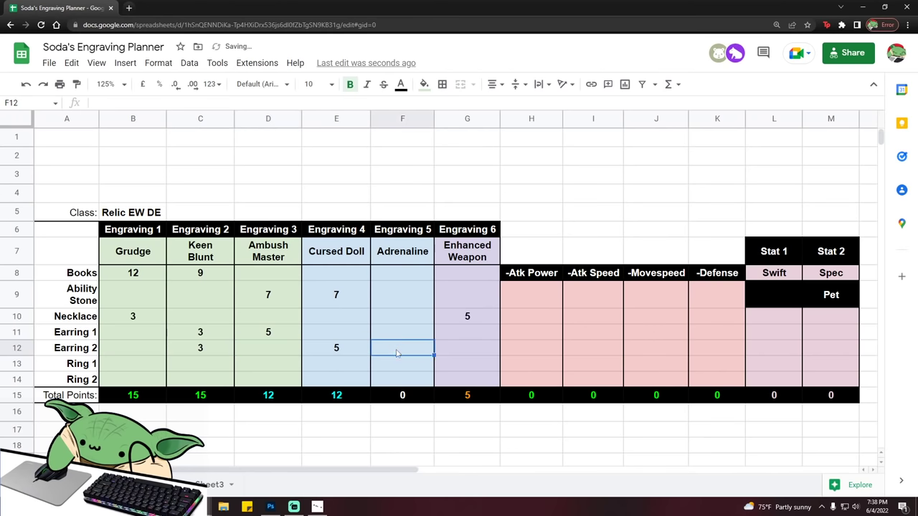
{"action": "type", "text": "5"}
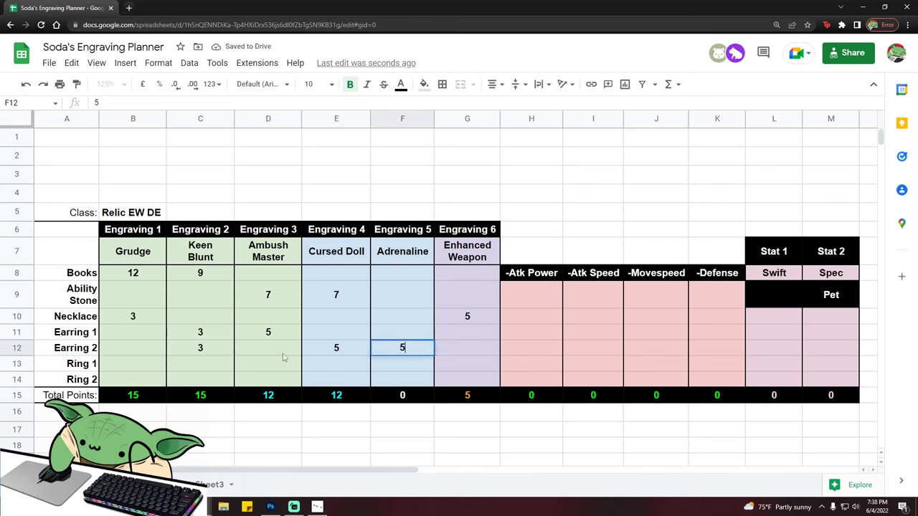
{"action": "key", "text": "BackSpace"}
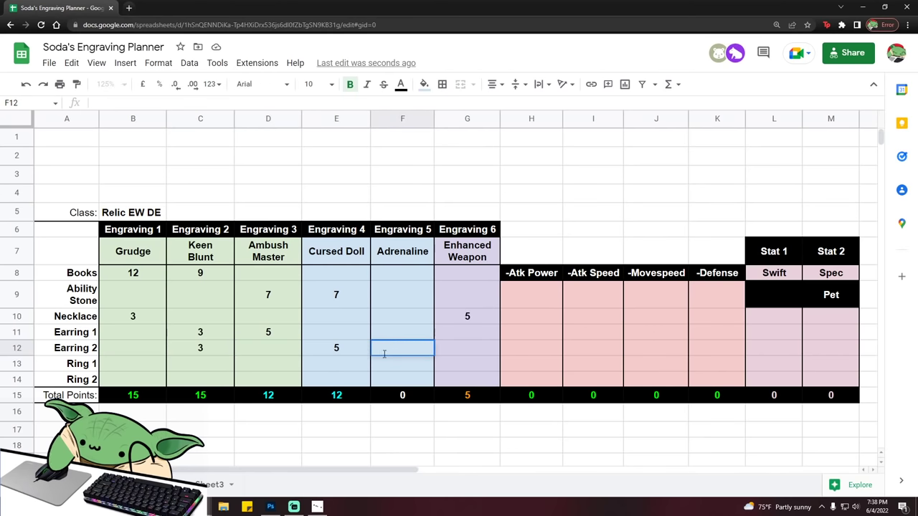
{"action": "left_click", "coordinate": [393, 368]}
{"action": "type", "text": "5"}
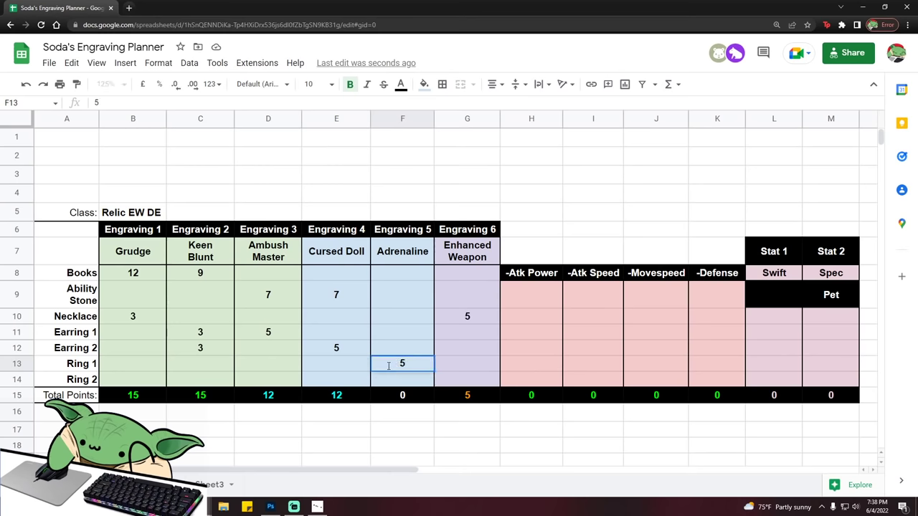
{"action": "left_click", "coordinate": [274, 365]}
{"action": "type", "text": "3"}
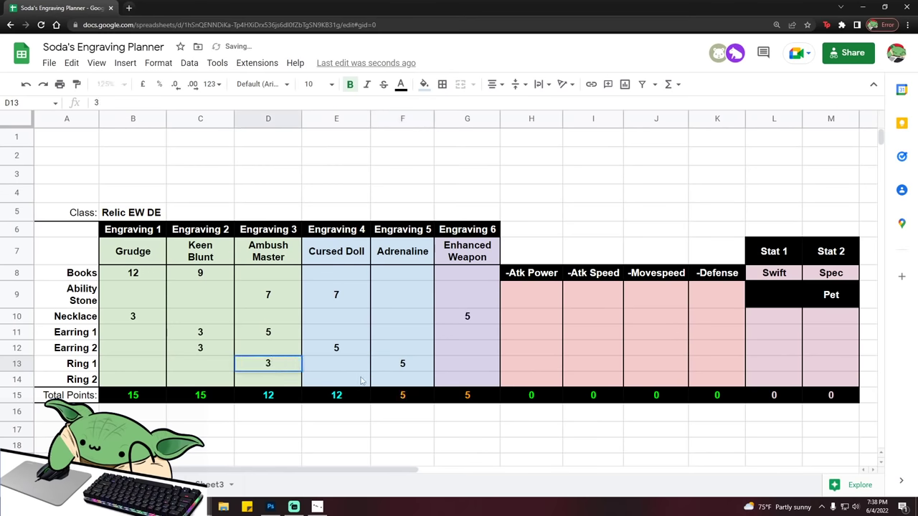
{"action": "left_click", "coordinate": [335, 380]}
{"action": "type", "text": "3"}
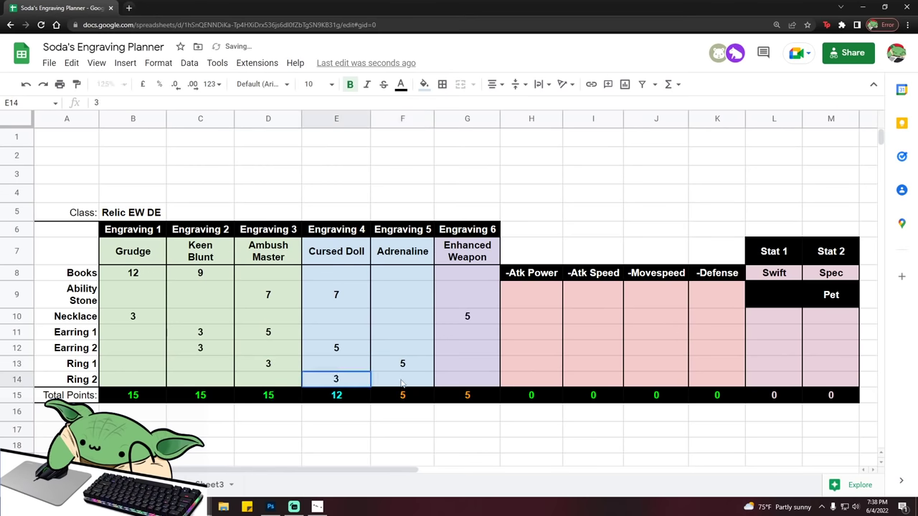
{"action": "left_click", "coordinate": [402, 381]}
{"action": "type", "text": "5"}
{"action": "left_click", "coordinate": [336, 434]}
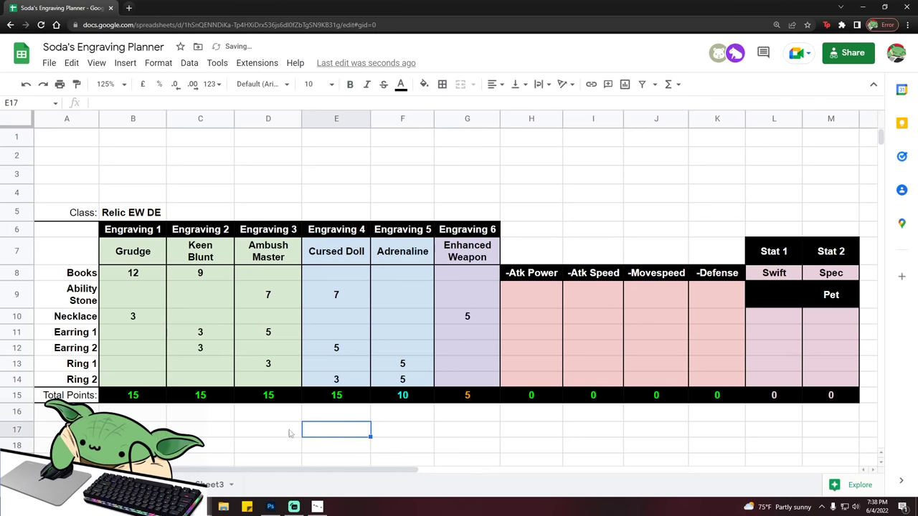
Step: Verify totals: 15 for Grudge through Cursed Doll, 10 for Adrenaline, 5 for Enhanced Weapon
{"action": "left_click_drag", "start_coordinate": [133, 251], "coordinate": [362, 416]}
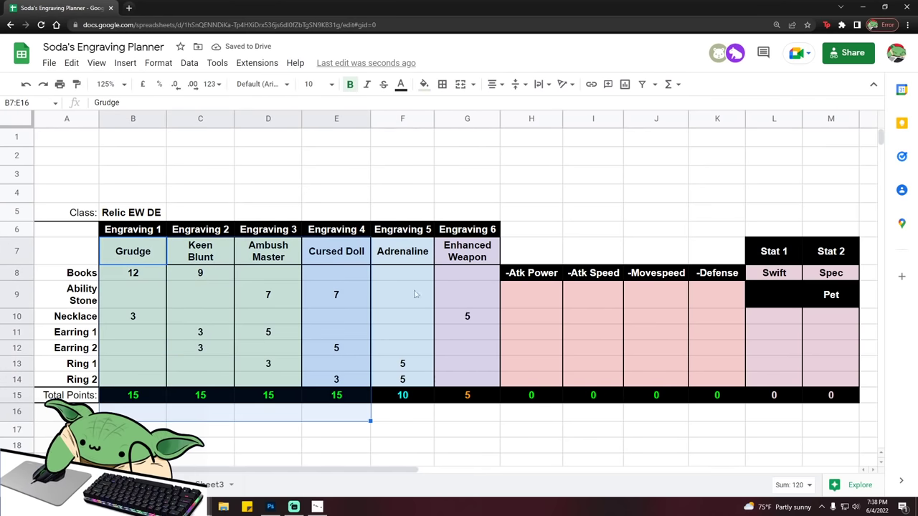
{"action": "left_click_drag", "start_coordinate": [430, 262], "coordinate": [439, 263]}
{"action": "left_click", "coordinate": [451, 435]}
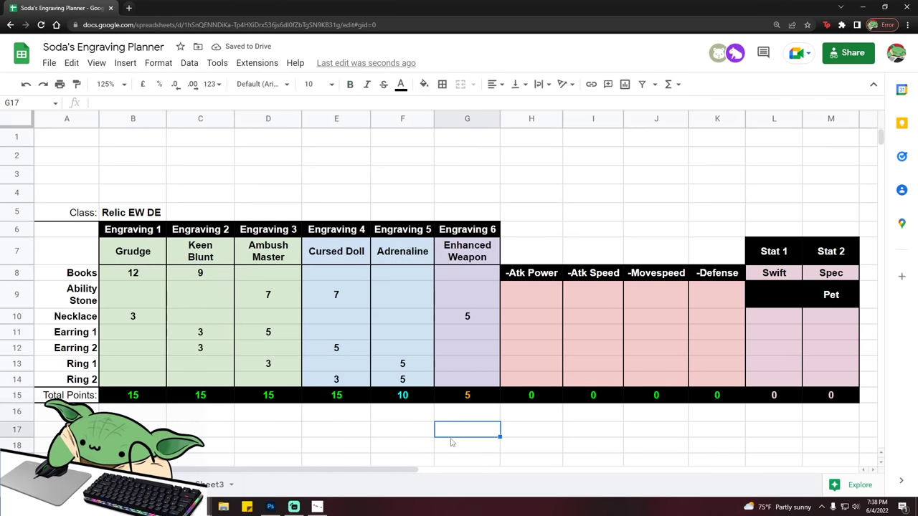
Step: Switch to the 5x3 explained.psd chart in Photoshop and toggle the table layer selection off
{"action": "key", "text": "alt+Tab"}
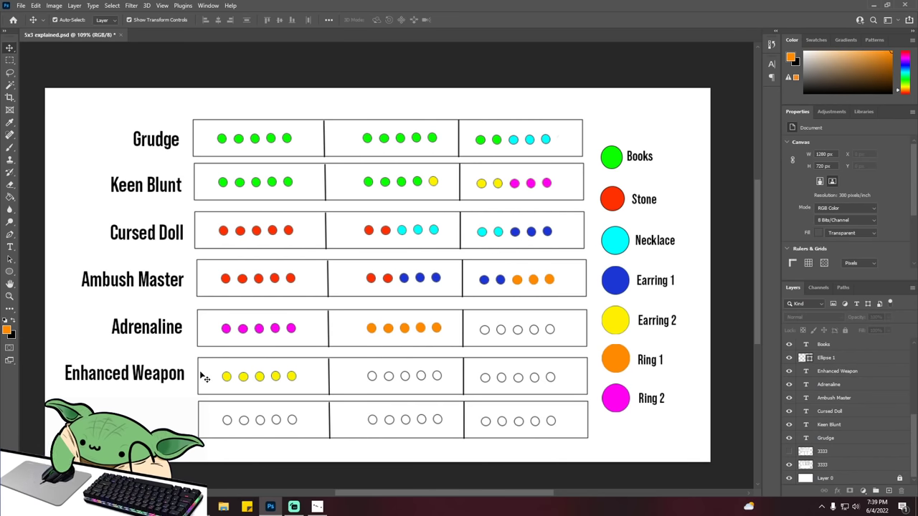
{"action": "left_click", "coordinate": [230, 332]}
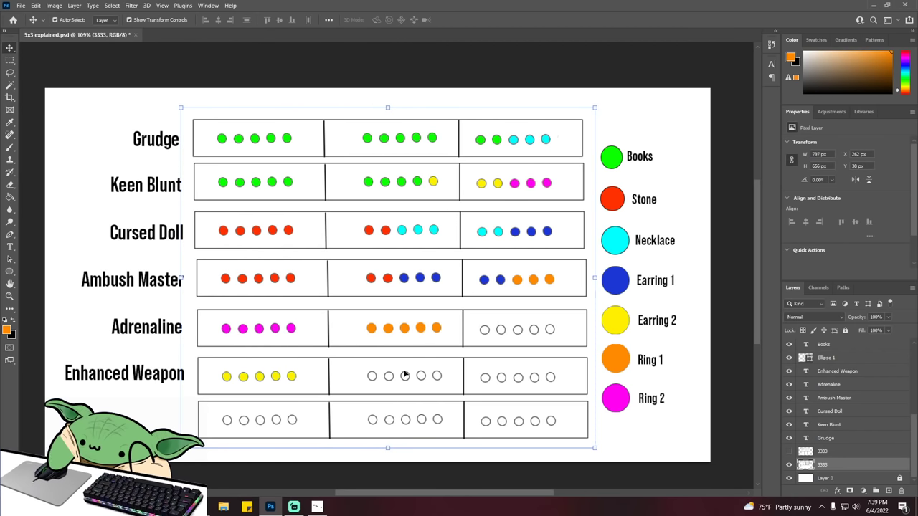
{"action": "left_click", "coordinate": [302, 386]}
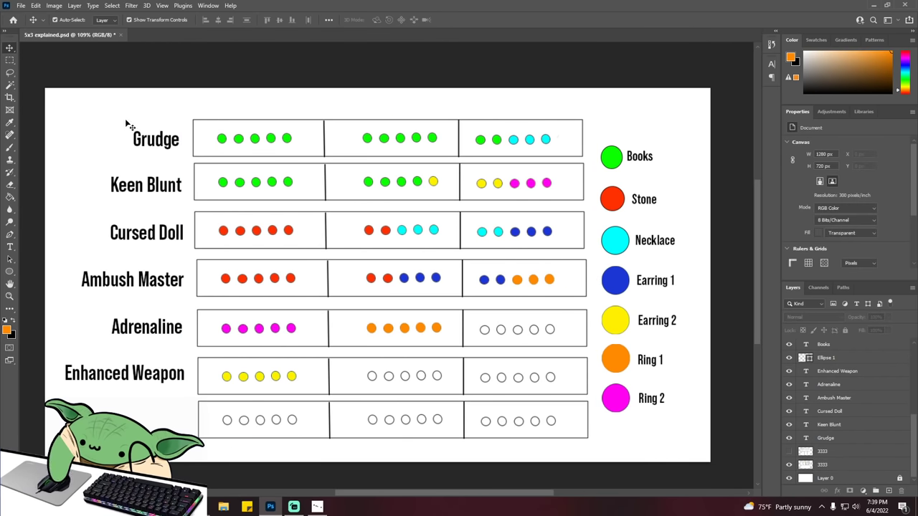
Step: Minimize the Photoshop window with Win+Down twice to reveal the desktop wallpaper
{"action": "key", "text": "super+Down"}
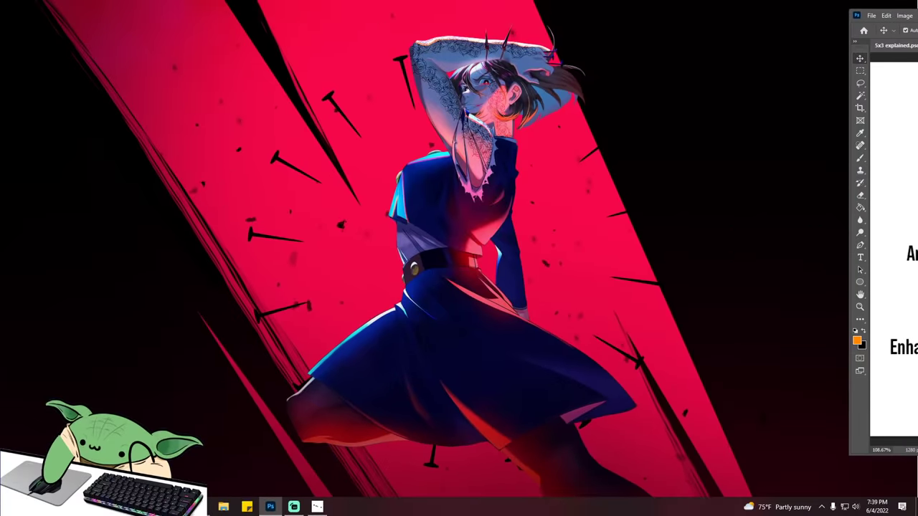
{"action": "key", "text": "super+Down"}
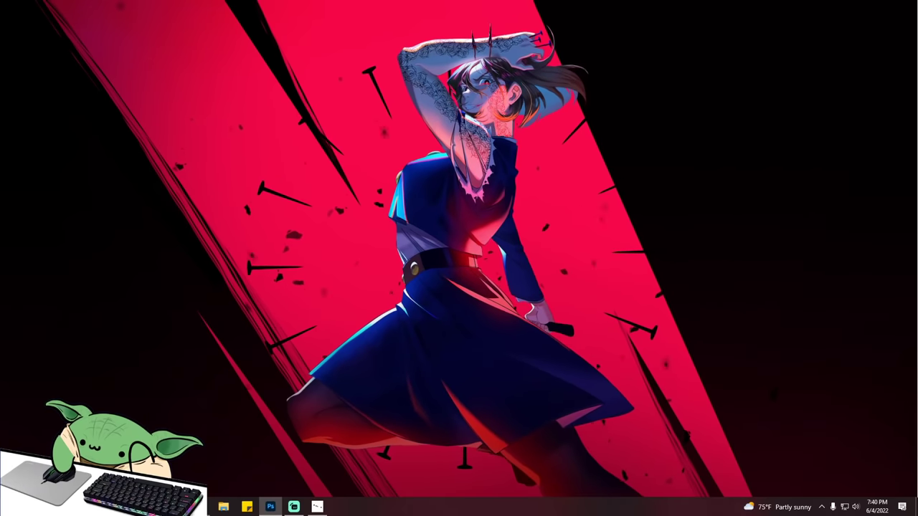